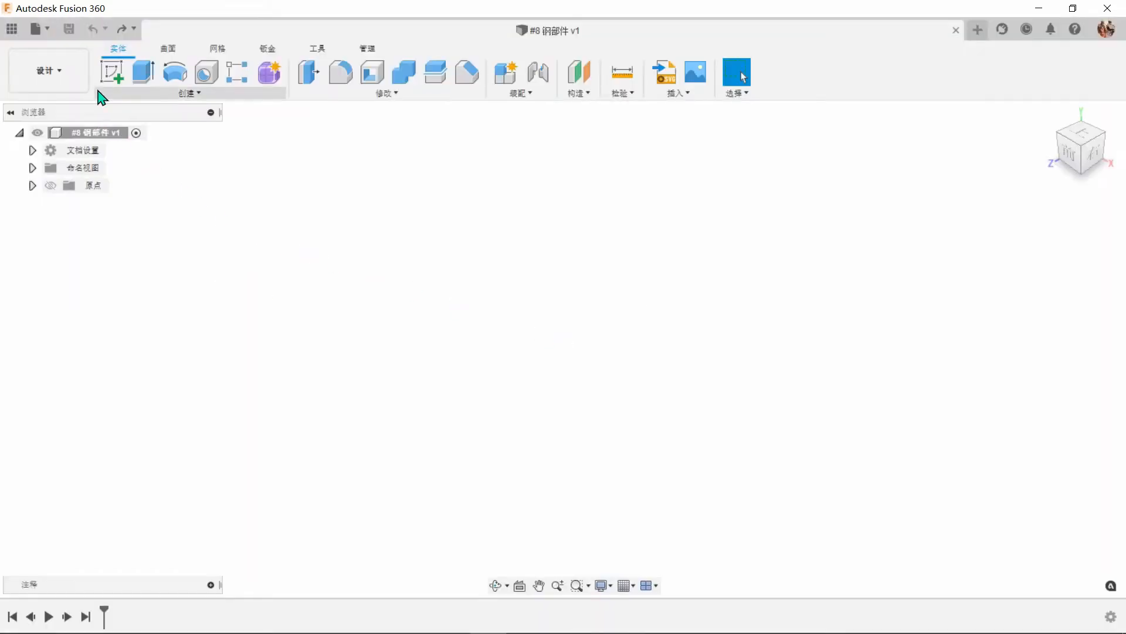
Start a sketch on the horizontal XZ plane and draw two concentric circles centred on the origin, the outer about 752 mm in diameter
left_click(110, 75)
left_click(540, 435)
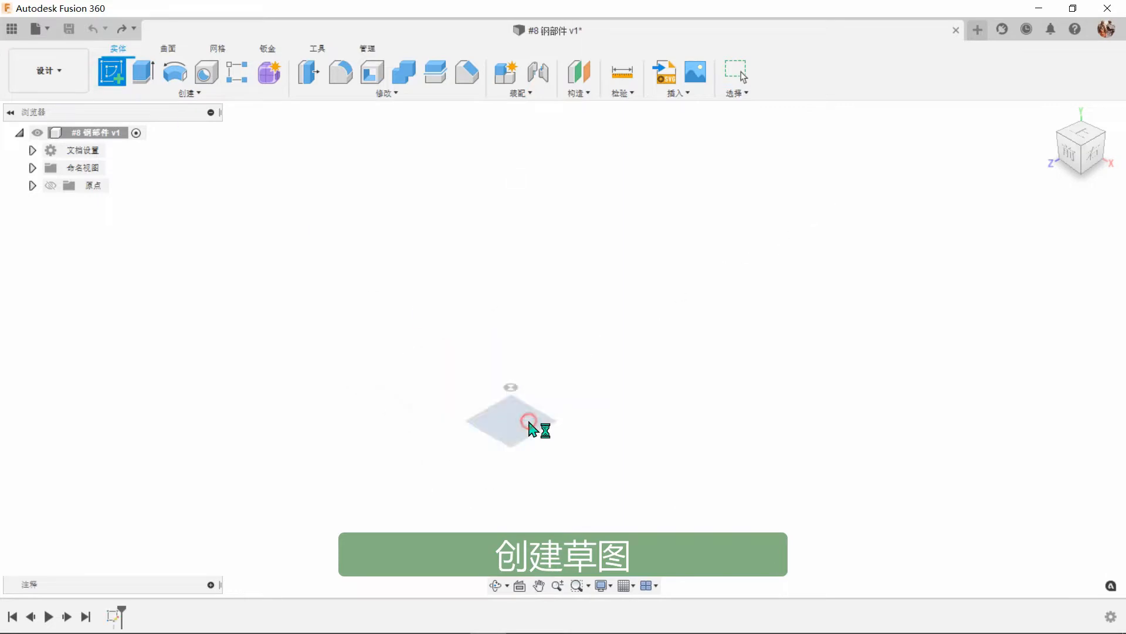
left_click(175, 71)
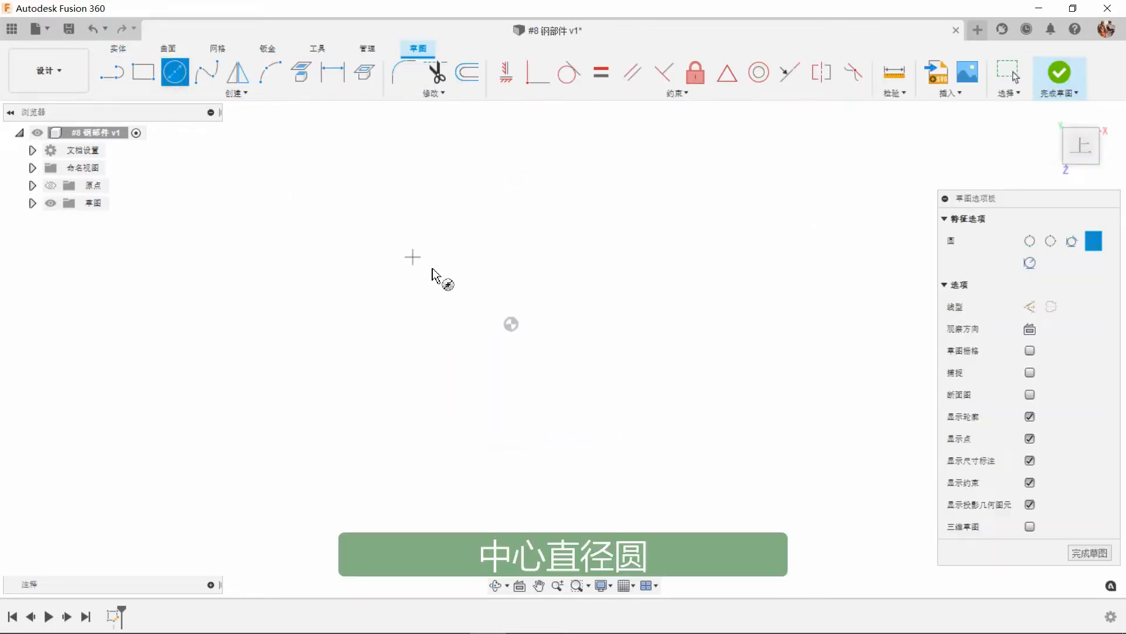
left_click(511, 324)
left_click(597, 403)
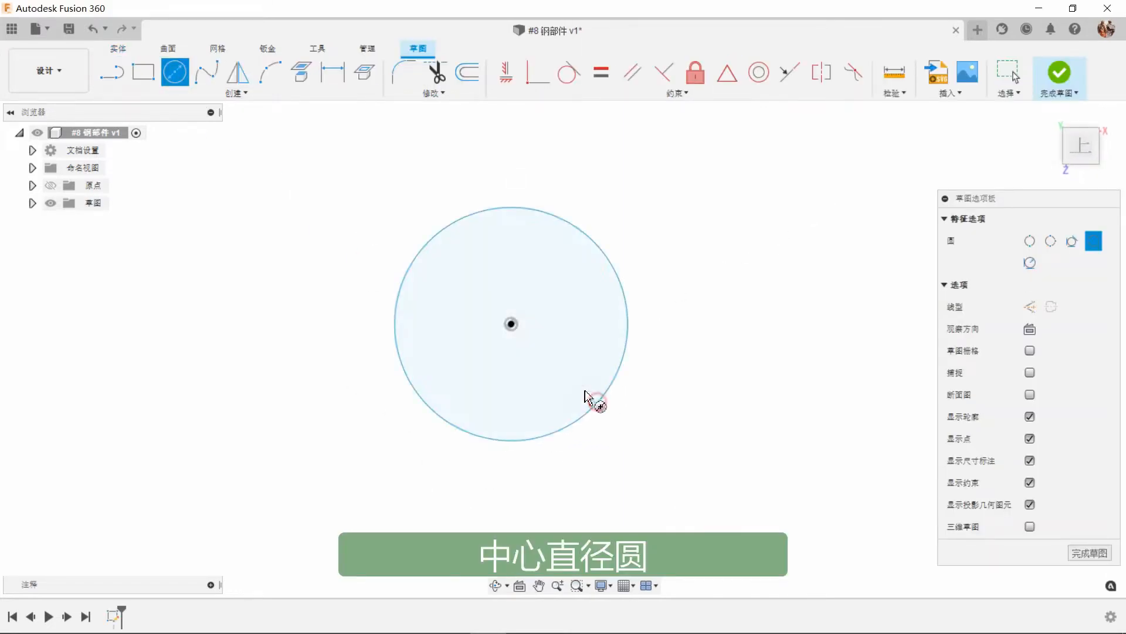
left_click(511, 324)
left_click(649, 434)
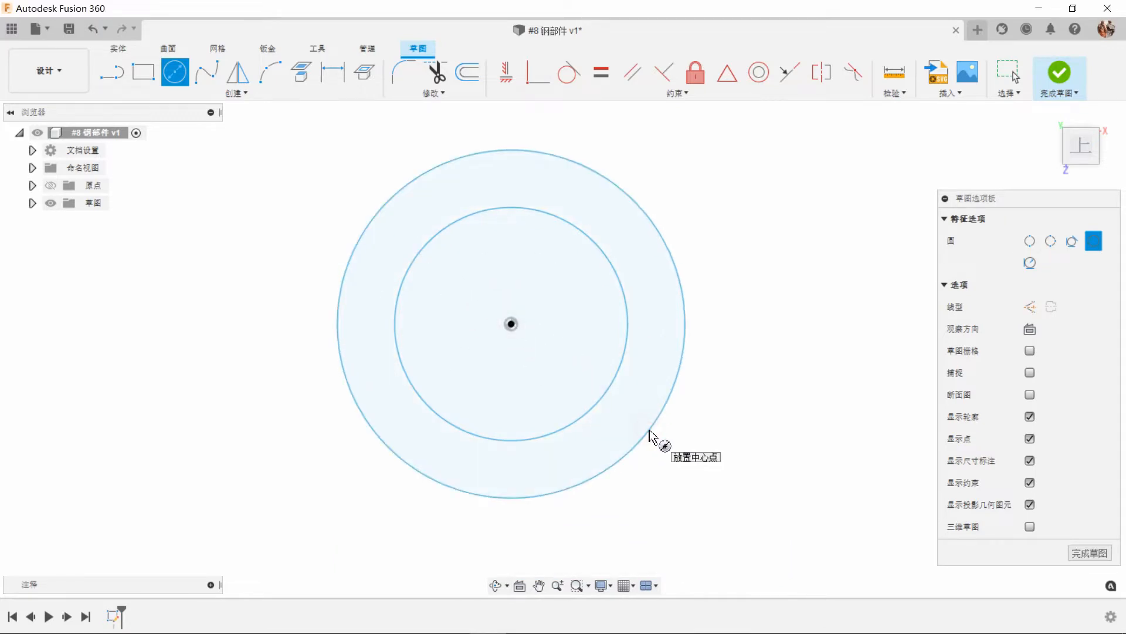
Dimension the outer circle's diameter to 260 mm
left_click(332, 71)
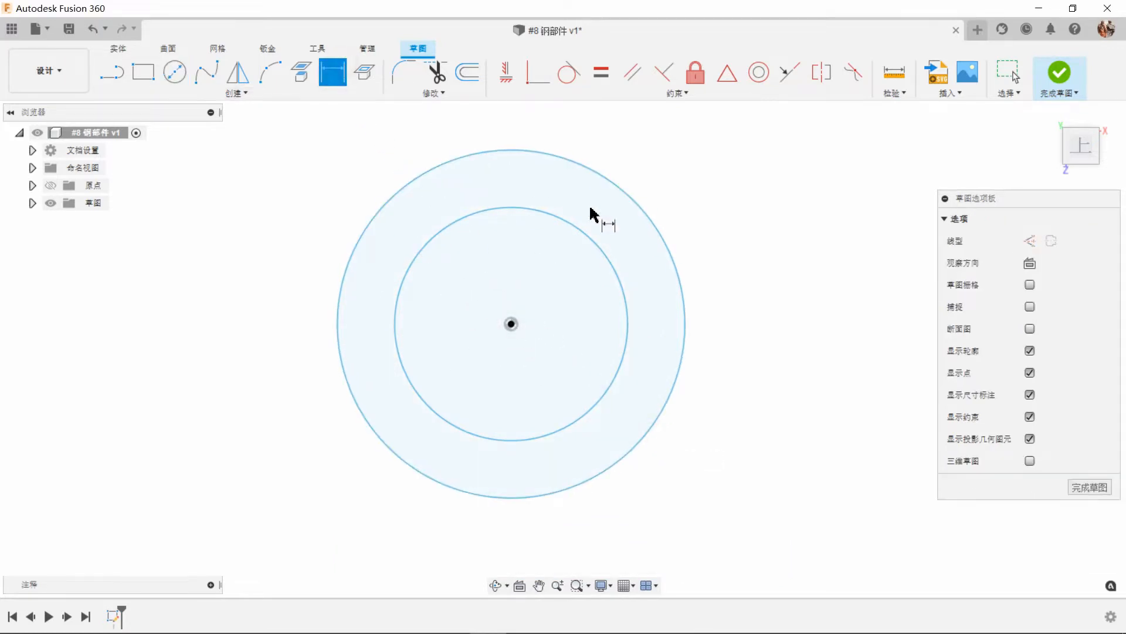
left_click(674, 262)
left_click(704, 208)
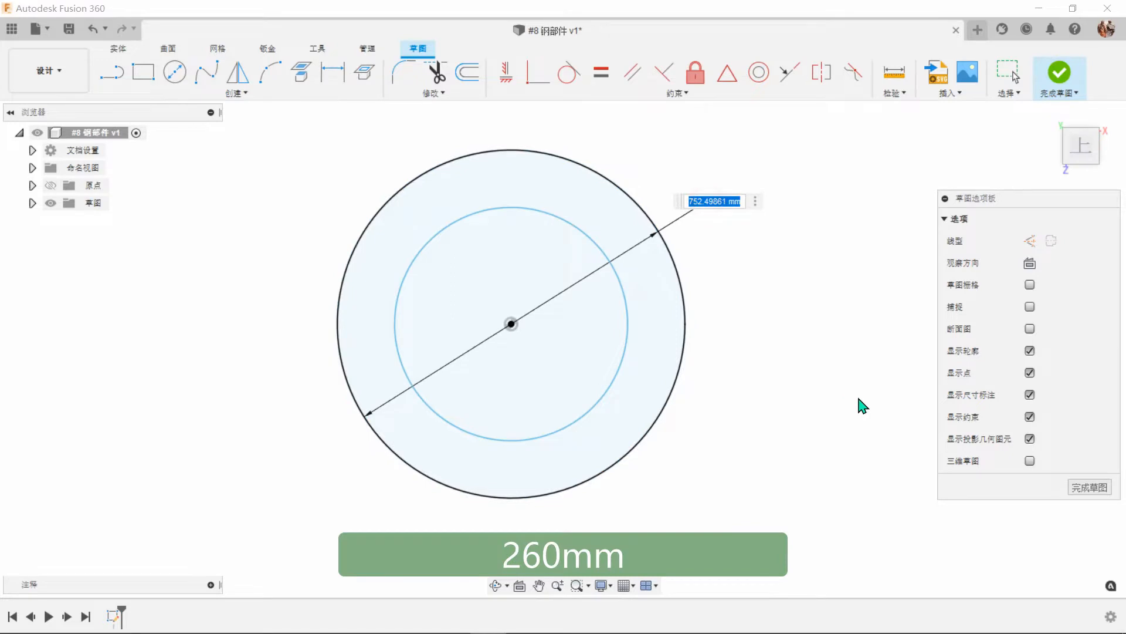
type("260")
key("Return")
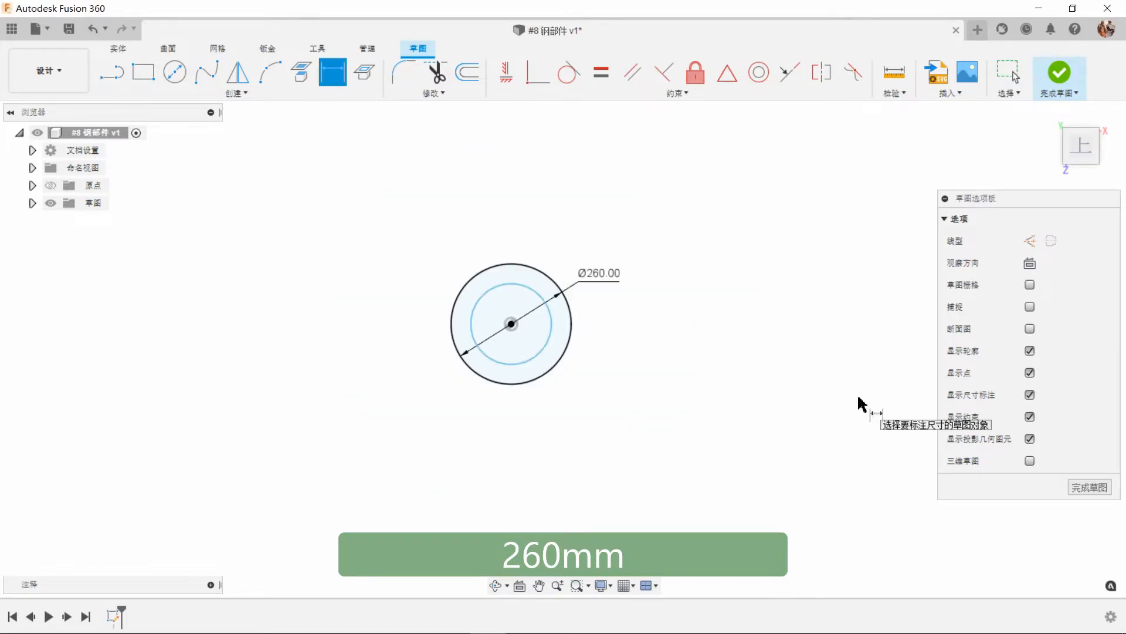
Dimension the inner circle's diameter to 194 mm and finish the sketch
scroll(536, 318, "up", 3)
left_click(553, 351)
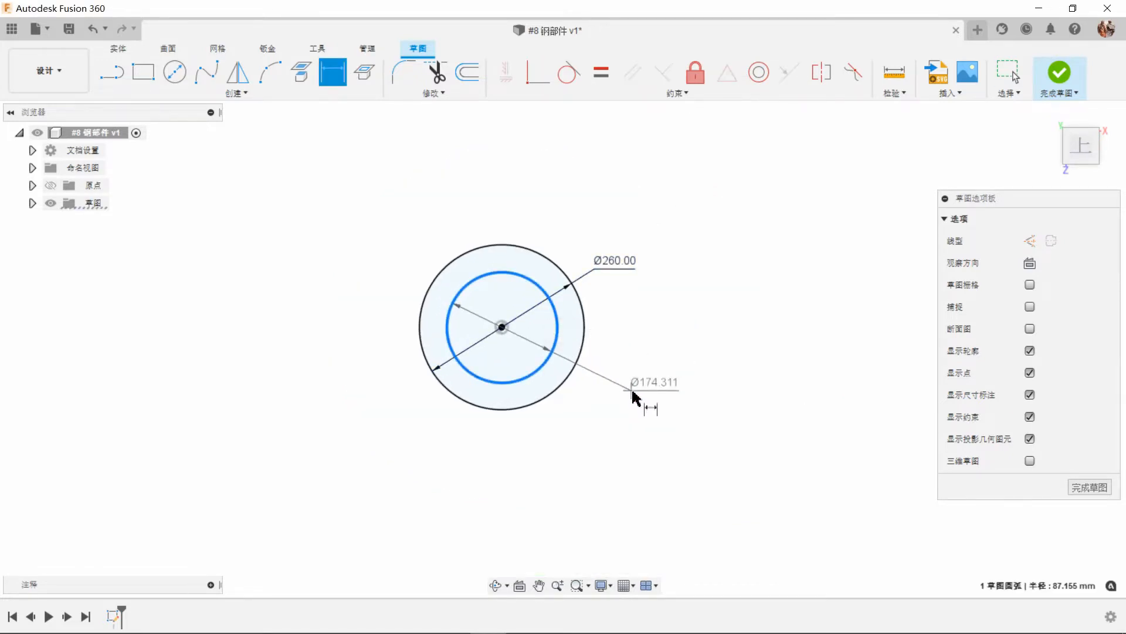
left_click(634, 396)
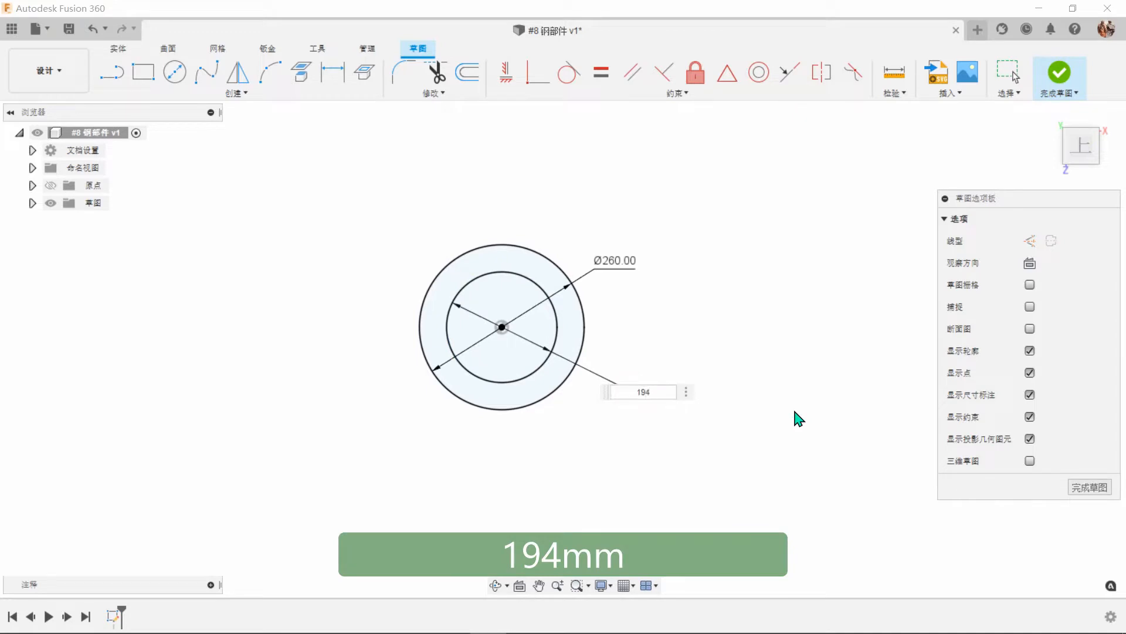
key("Return")
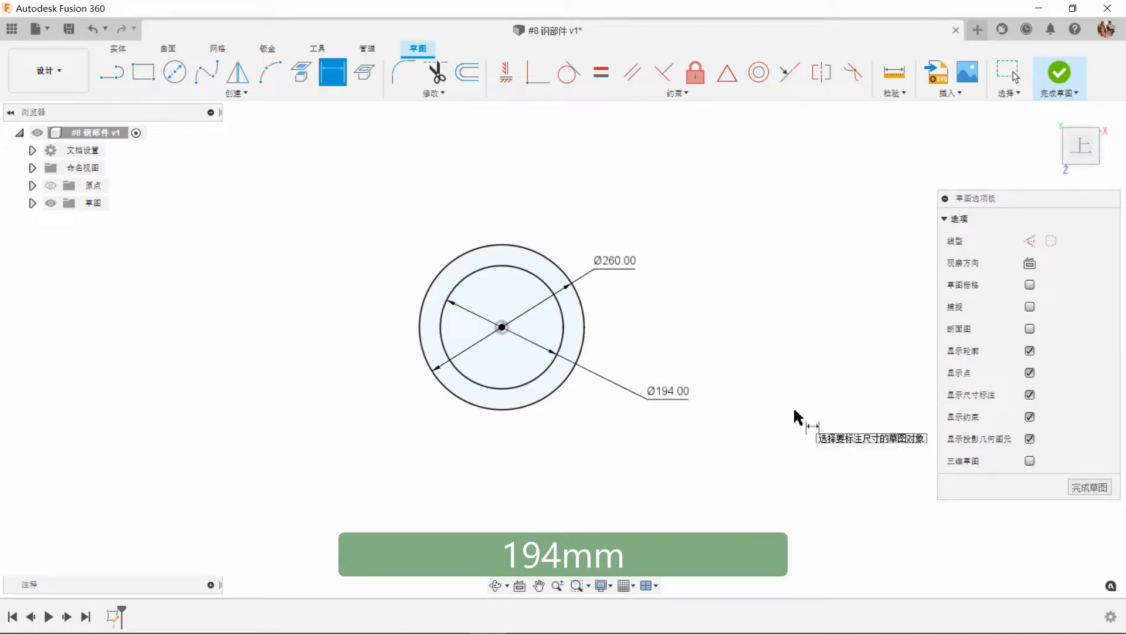
left_click(1060, 77)
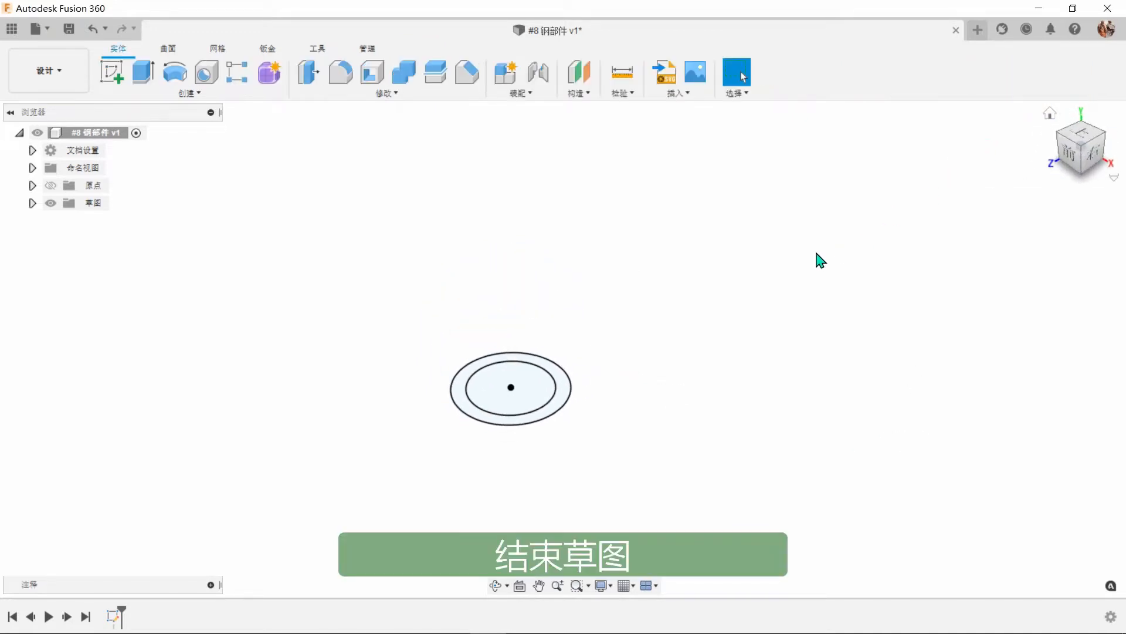
Extrude the ring profile between the two circles 225 mm as a new body
left_click(143, 72)
left_click(587, 396)
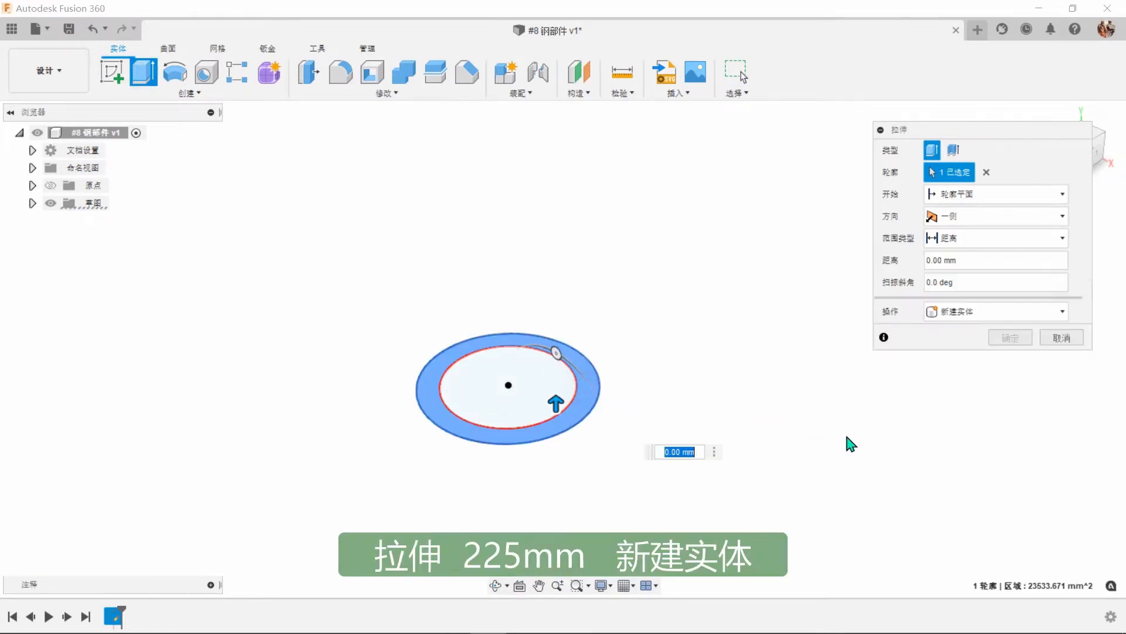
type("225")
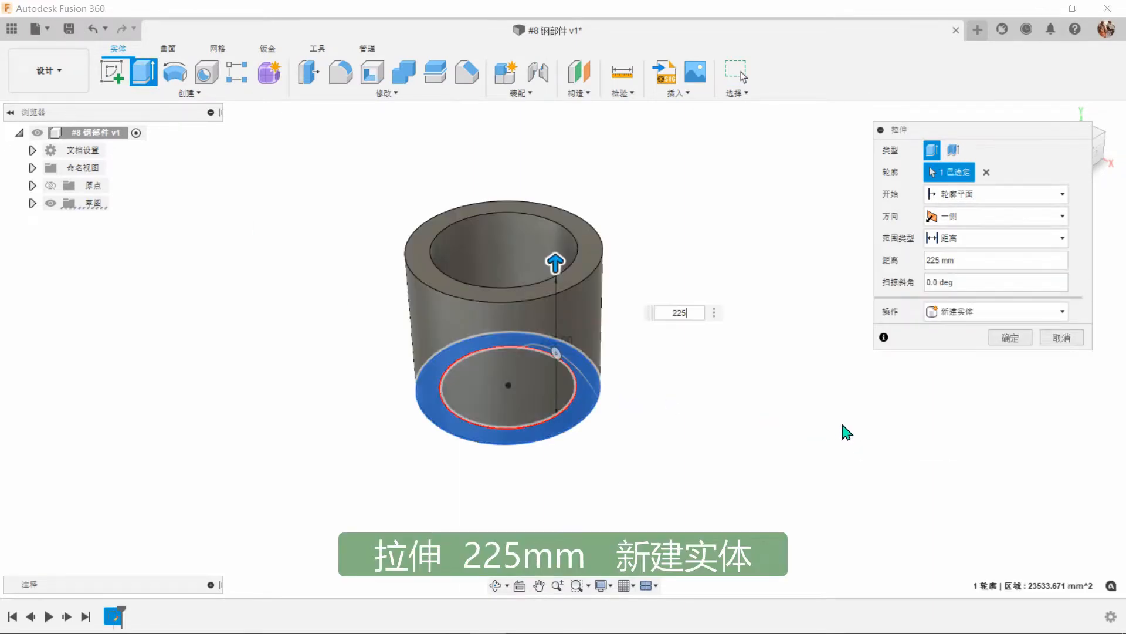
left_click(1010, 338)
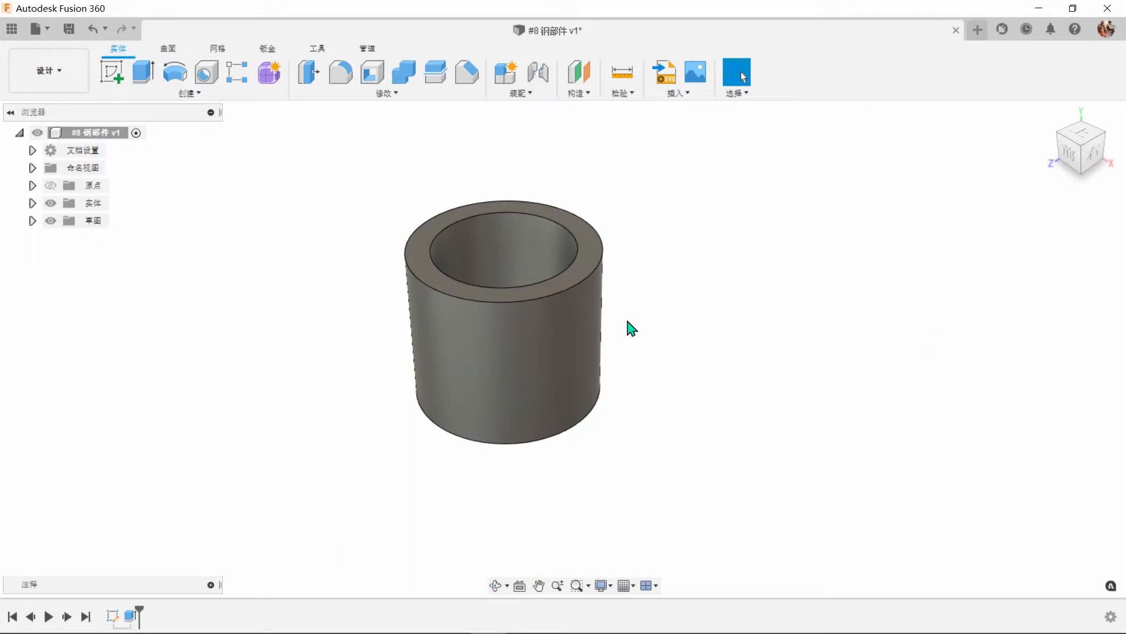
Start a sketch on the tube's top face and draw two concentric circles beyond its rim, about 81 mm and 55 mm in diameter
left_click(112, 71)
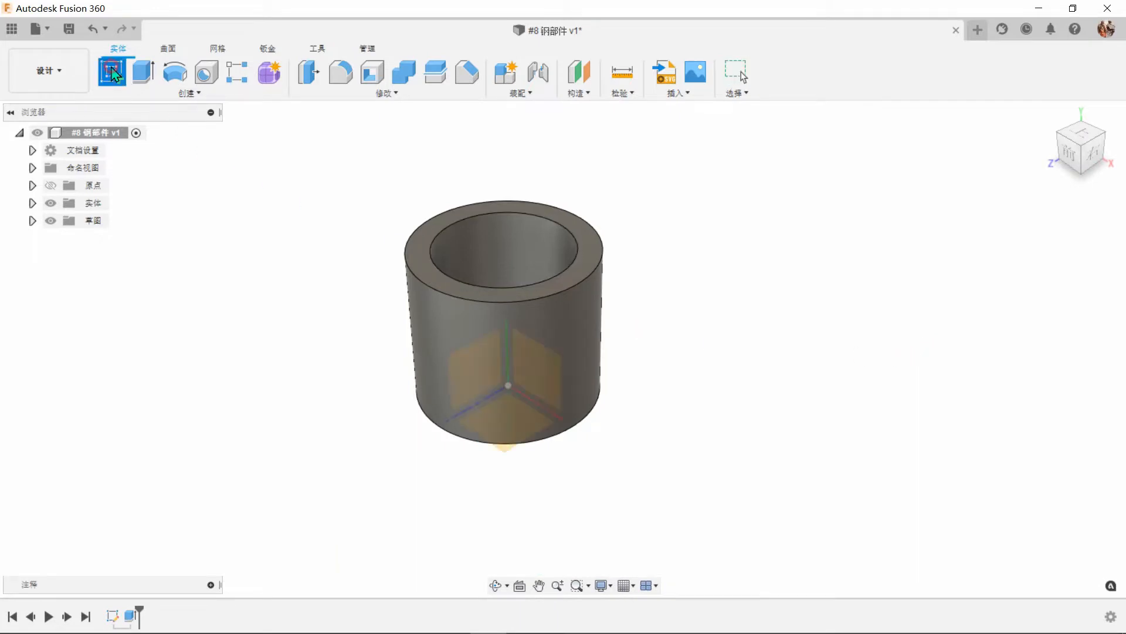
left_click(593, 259)
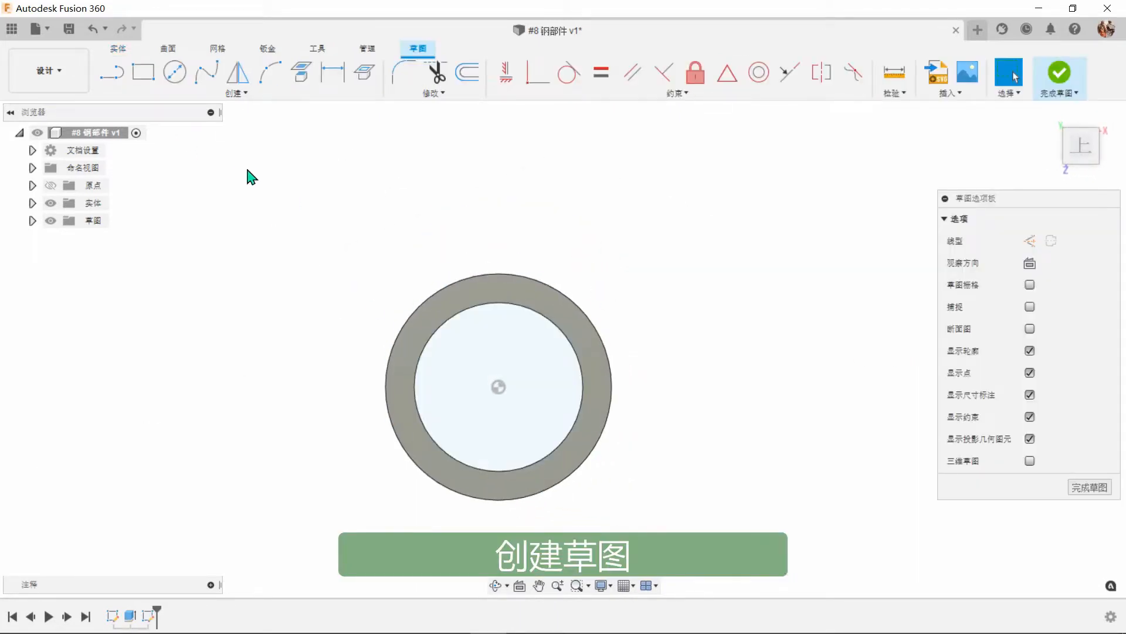
left_click(175, 72)
left_click(499, 203)
left_click(515, 221)
right_click(583, 222)
left_click(643, 224)
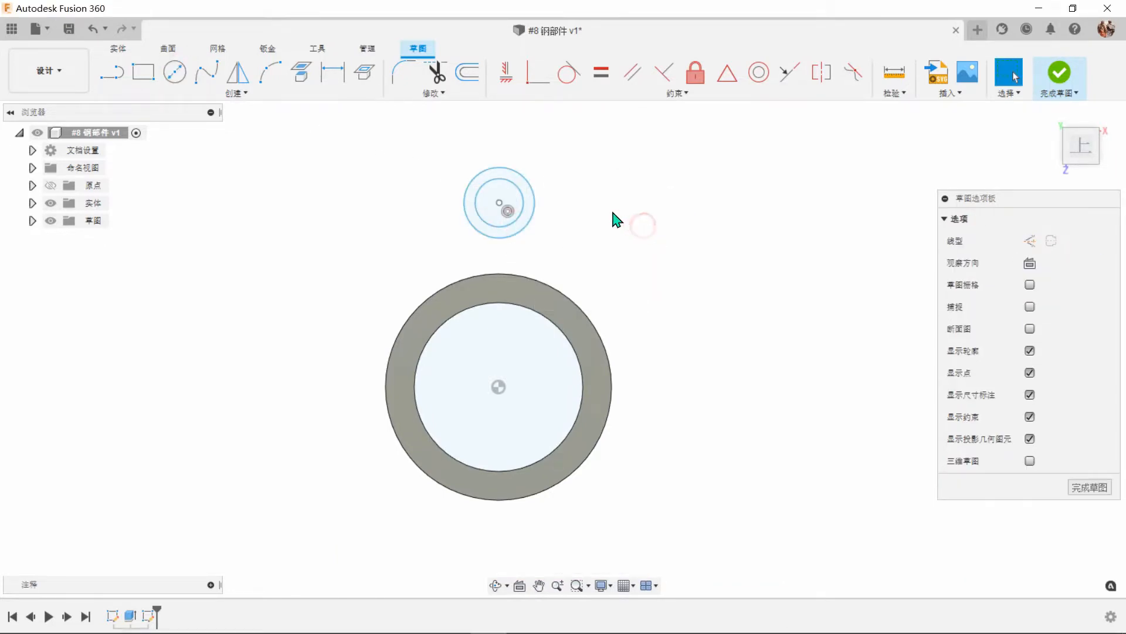
Align the small circles' centre point with the origin using a vertical constraint
left_click(508, 82)
left_click(501, 204)
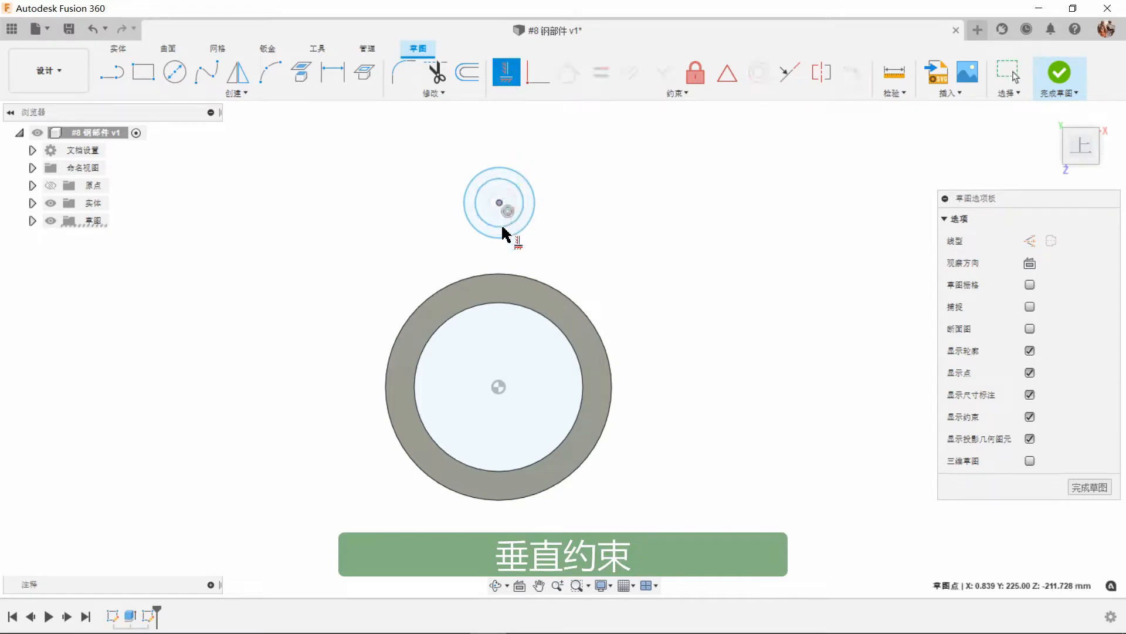
left_click(501, 395)
right_click(670, 328)
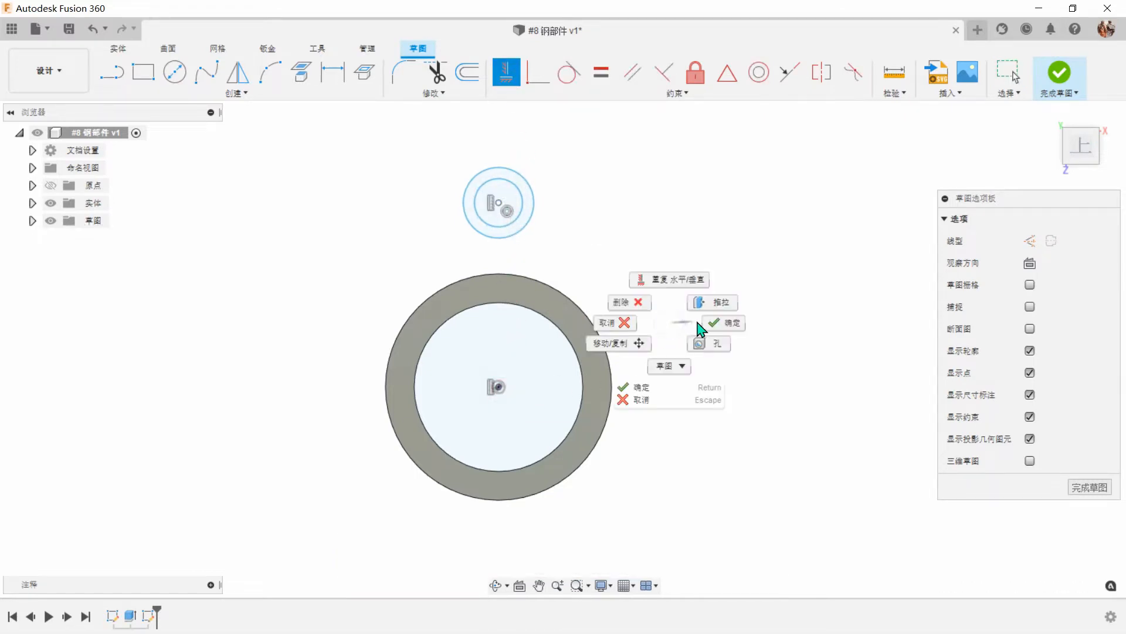
left_click(716, 322)
Dimension the two small concentric circles, setting the outer diameter to 100 mm and the inner to 47 mm
left_click(333, 72)
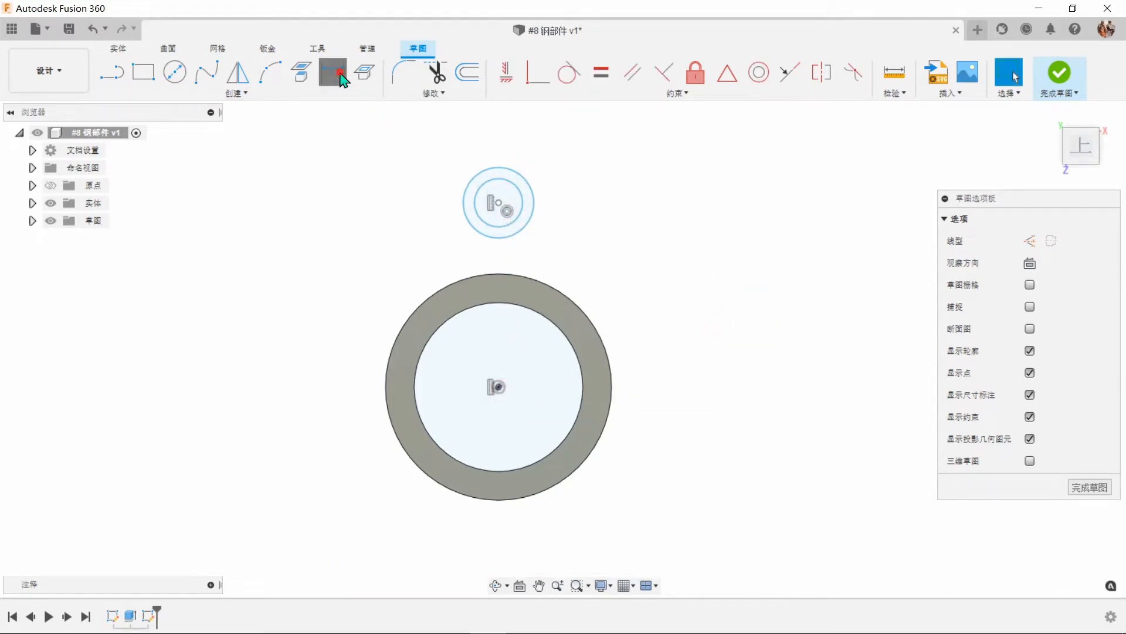
left_click(528, 185)
left_click(542, 155)
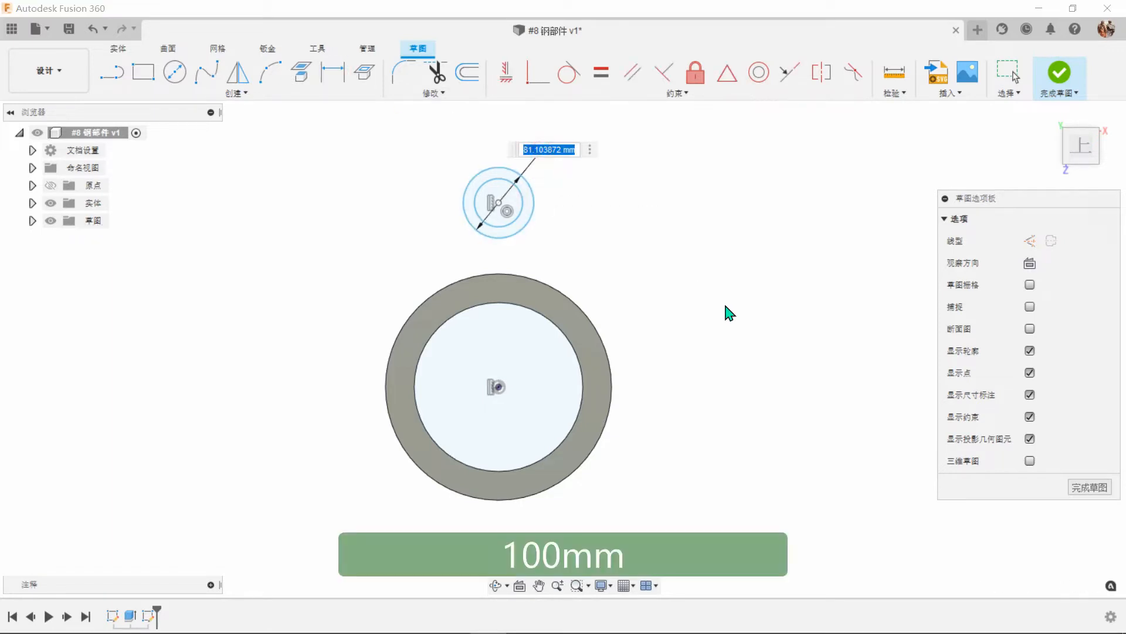
key("Return")
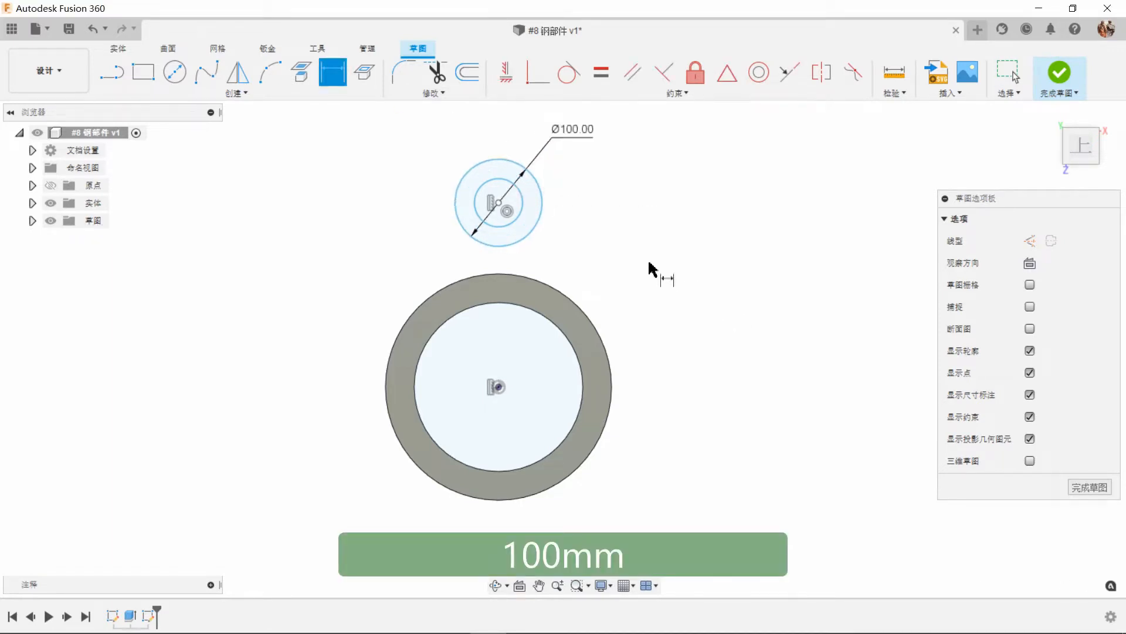
left_click(526, 208)
left_click(523, 220)
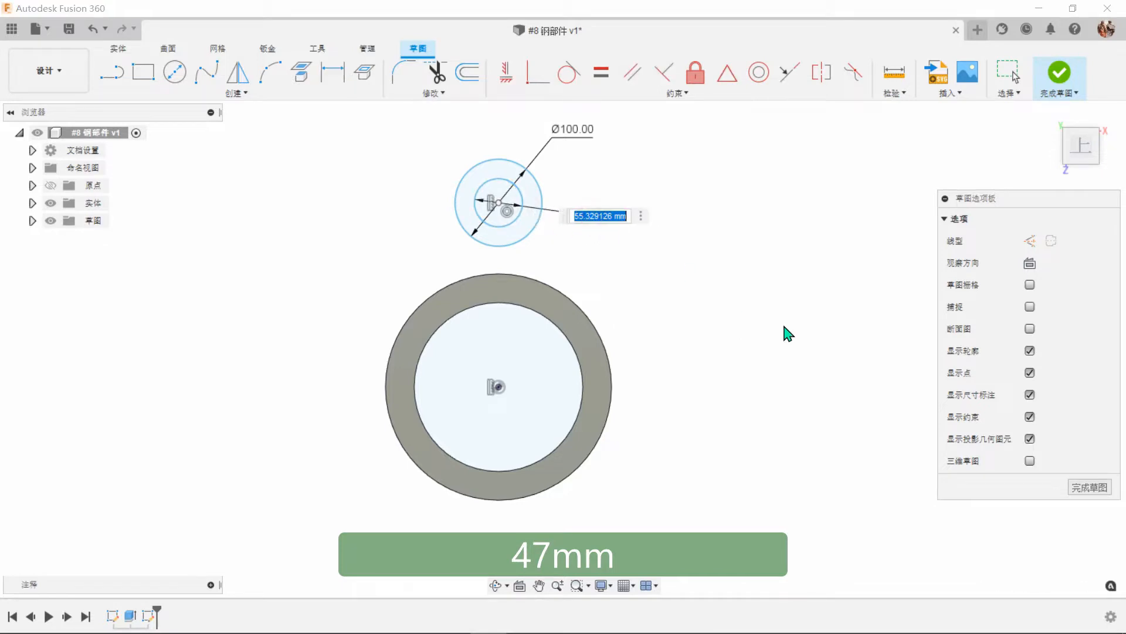
key("Return")
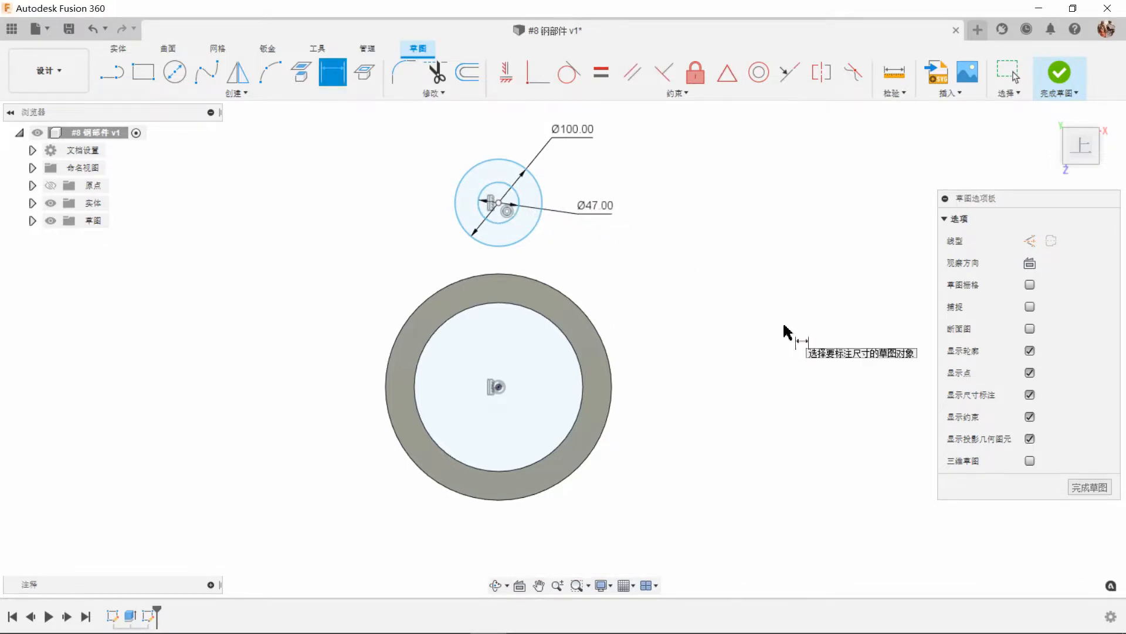
Dimension the distance between the small circles' centre and the origin to 175 mm
left_click(500, 204)
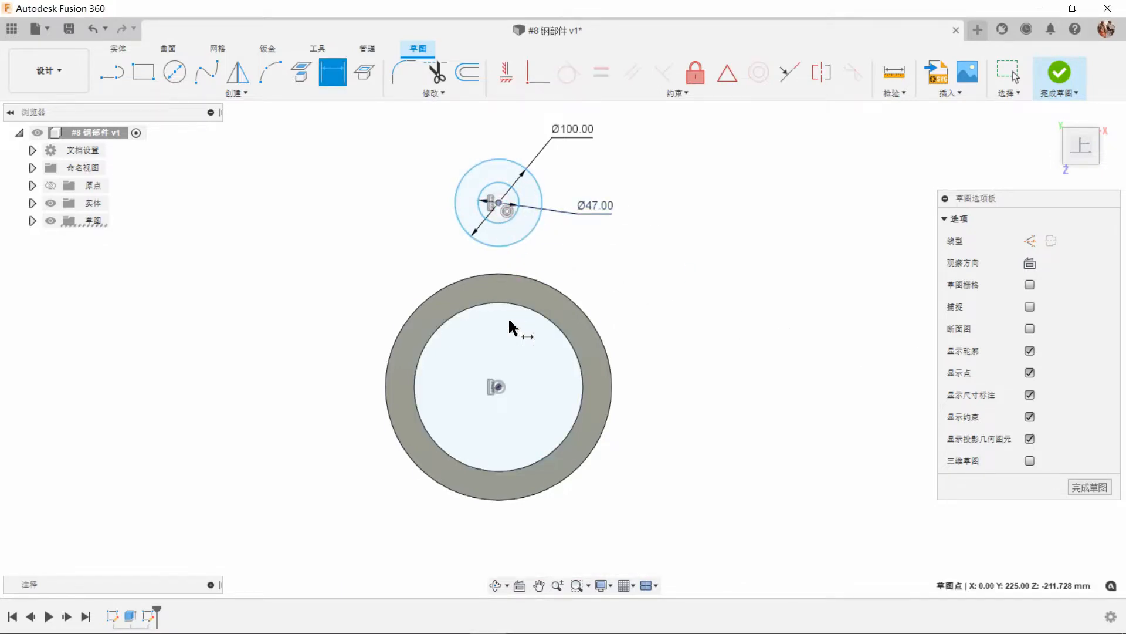
left_click(501, 388)
left_click(712, 306)
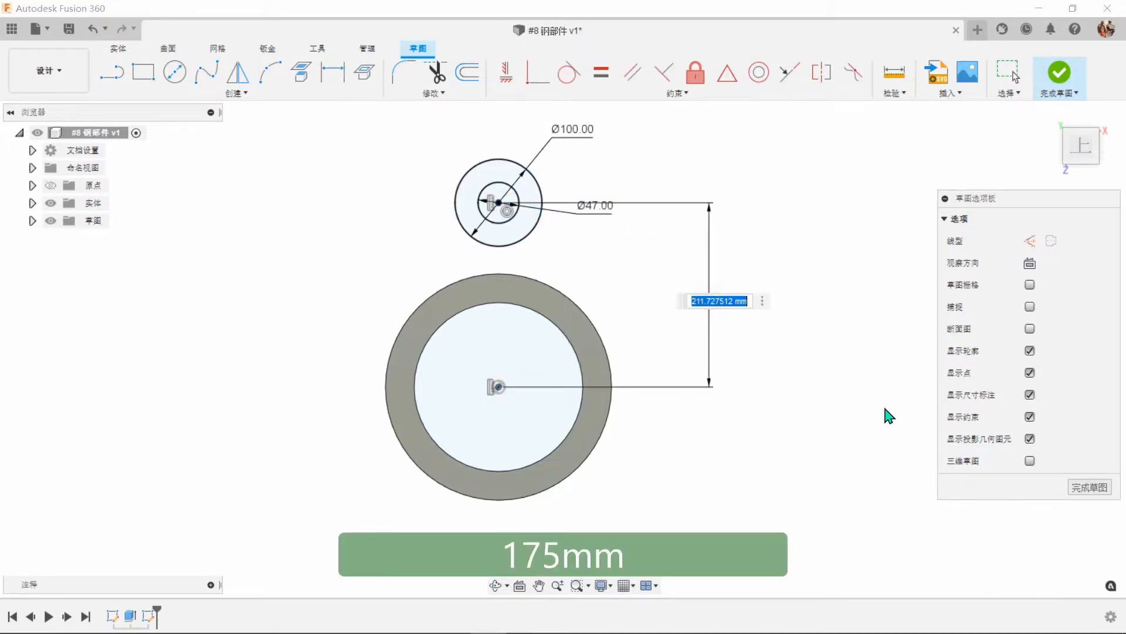
key("Return")
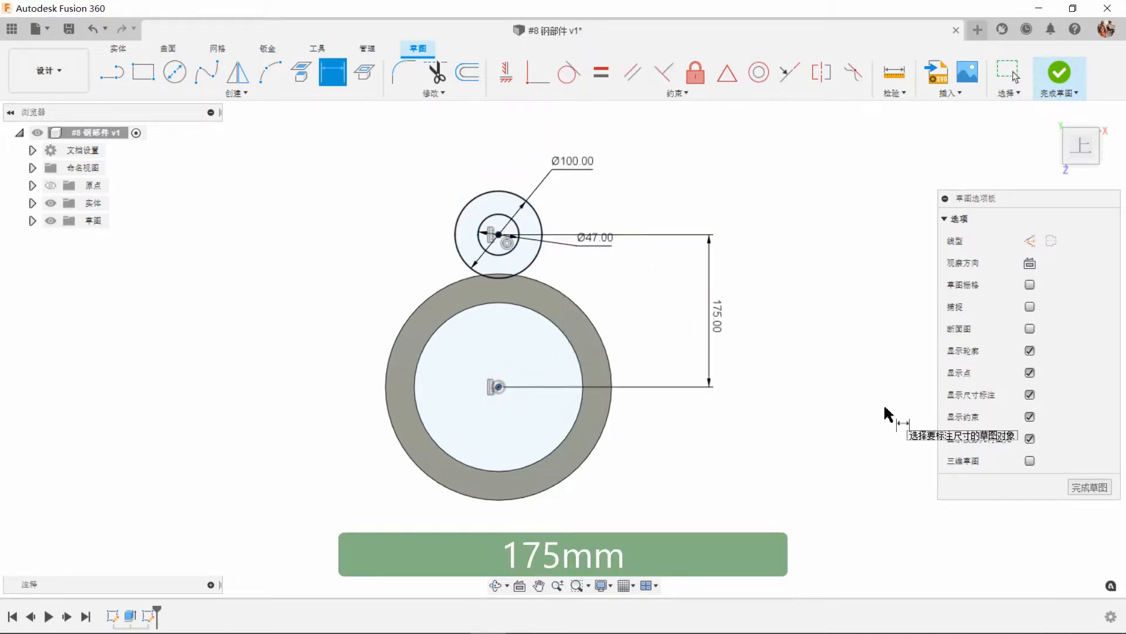
Draw a line from each side of the 100 mm circle down to the tube's outer edge
left_click(121, 83)
left_click(456, 235)
left_click(454, 281)
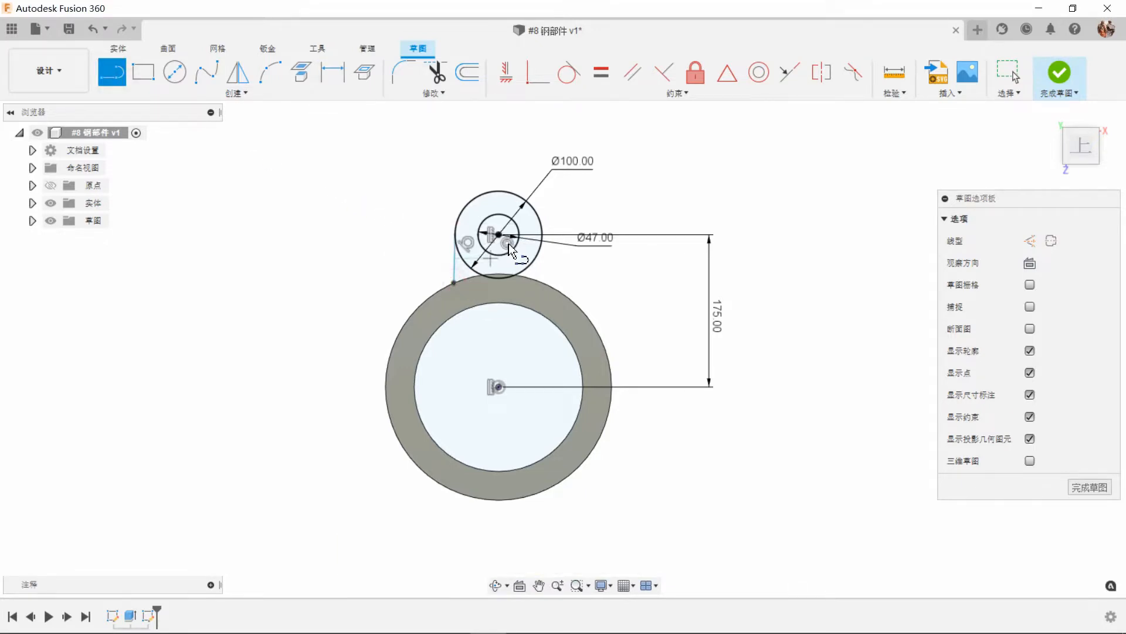
scroll(482, 269, "up", 4)
left_click(616, 229)
left_click(620, 338)
right_click(751, 345)
left_click(799, 350)
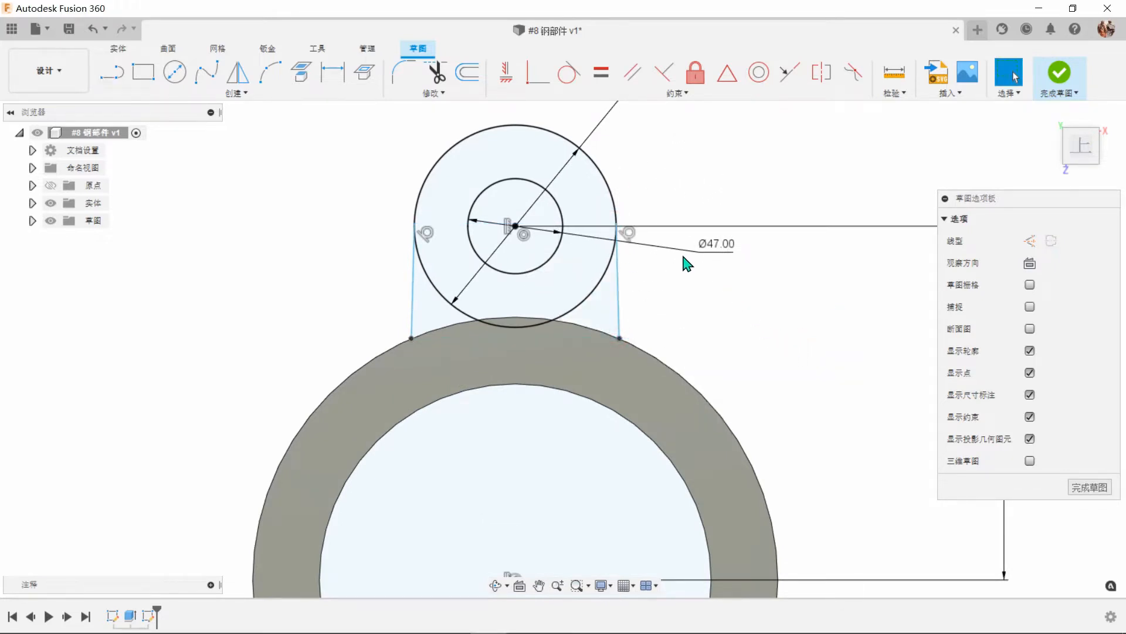
Trim away the lower arc of the 100 mm circle between the two side lines and finish the sketch
left_click(437, 73)
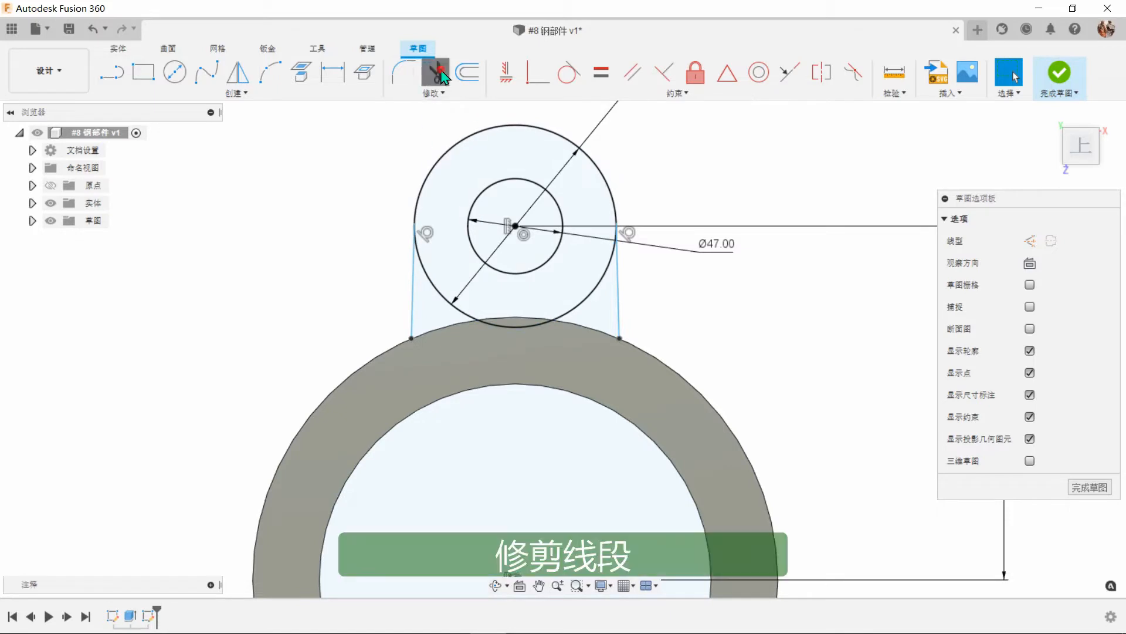
left_click(444, 304)
left_click(595, 297)
right_click(700, 288)
left_click(760, 288)
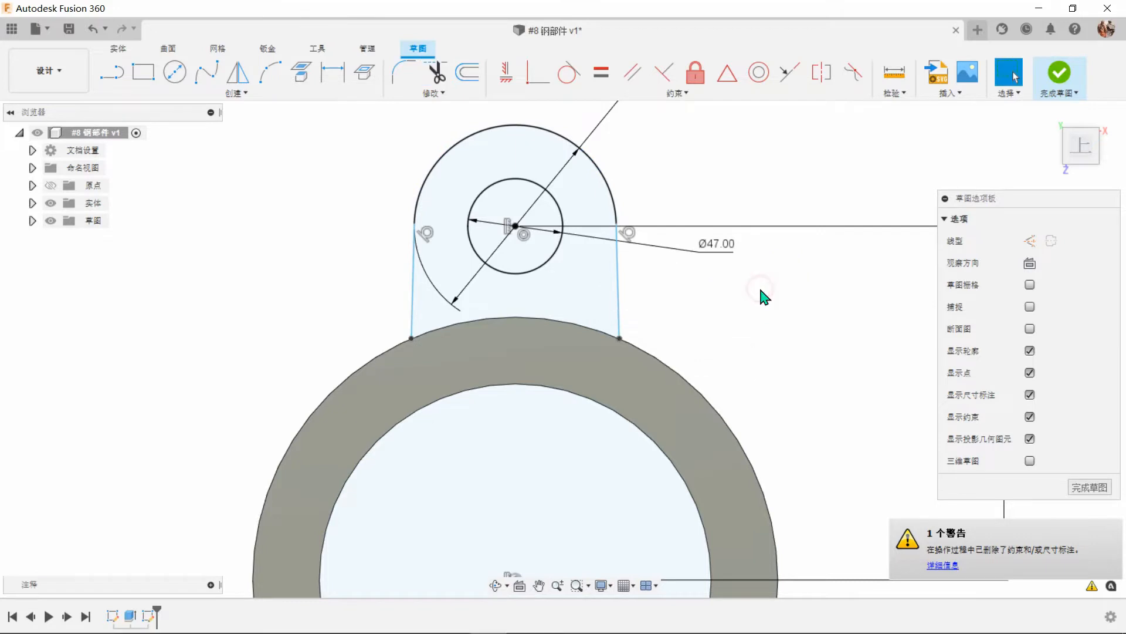
scroll(577, 291, "down", 3)
left_click(1059, 74)
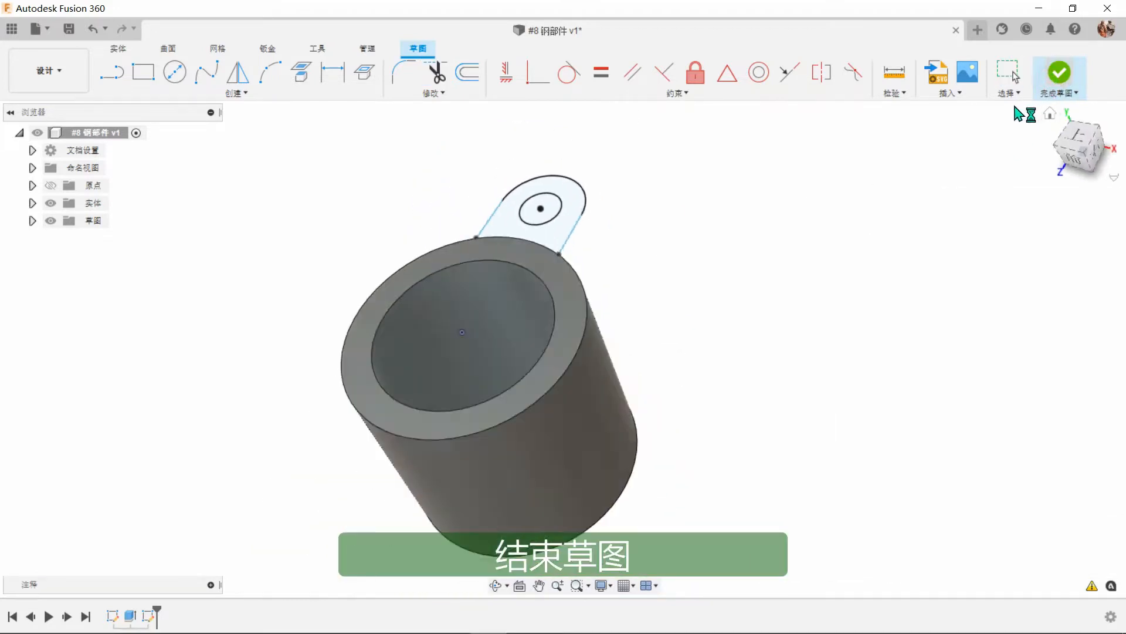
Extrude the lug profile around its hole by -30 mm and join it to the tube
scroll(635, 159, "up", 3)
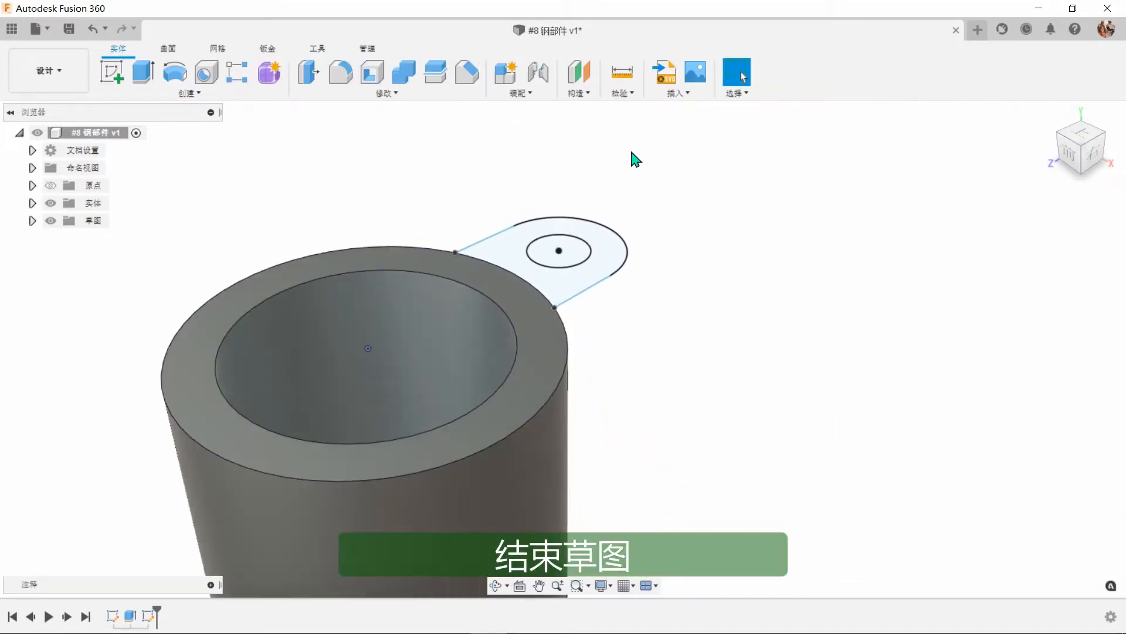
left_click(143, 73)
scroll(558, 234, "up", 2)
left_click(614, 275)
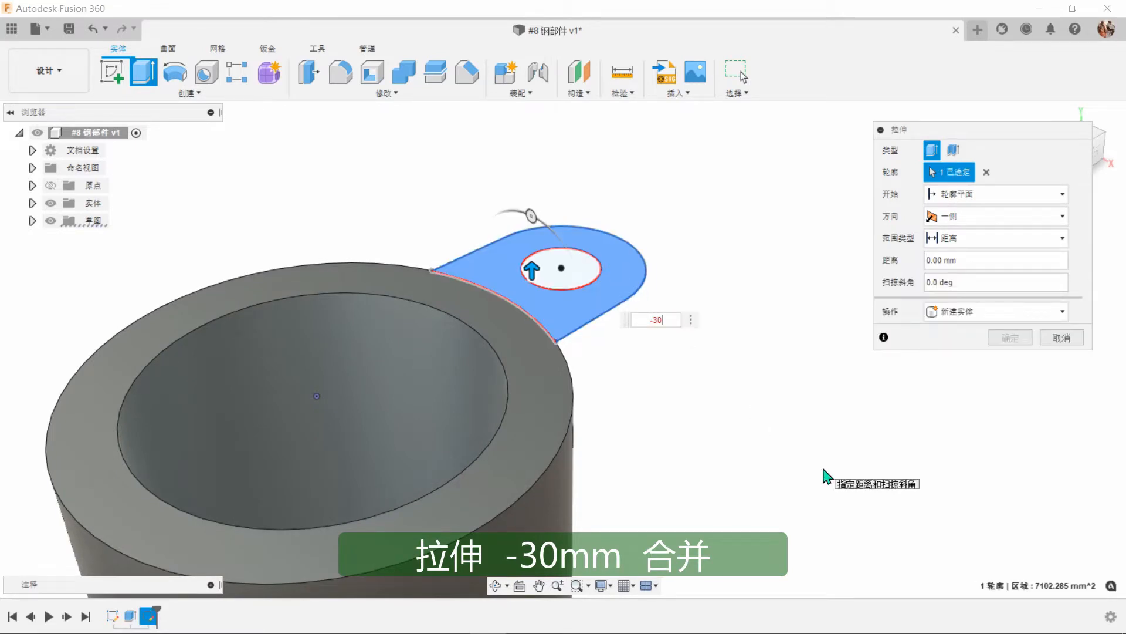
type("-30")
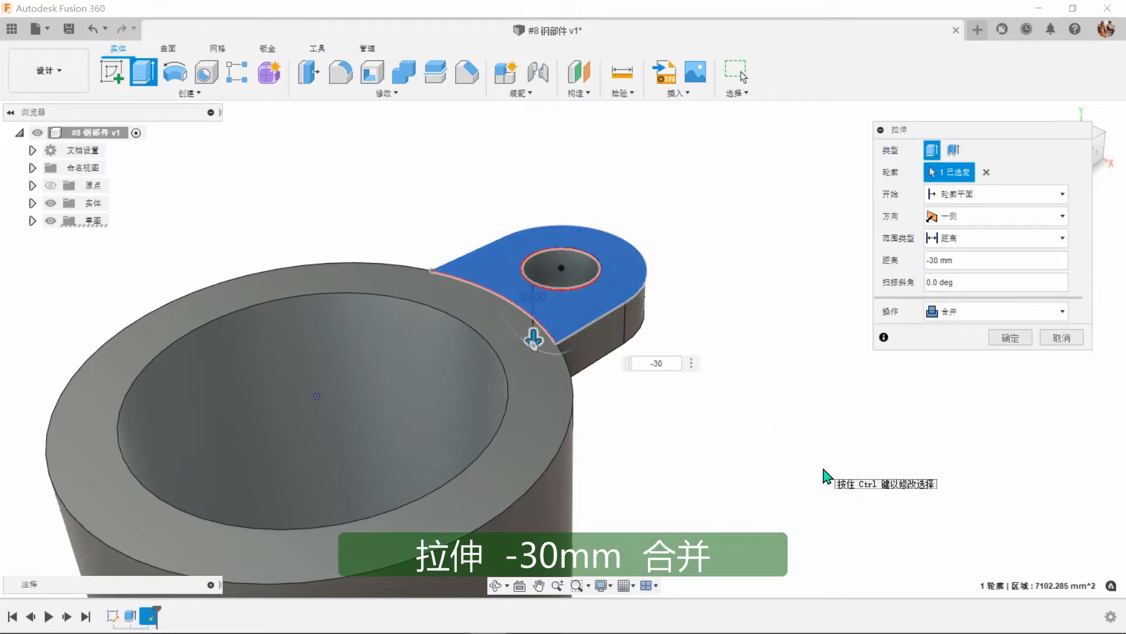
left_click(1009, 339)
scroll(709, 265, "down", 3)
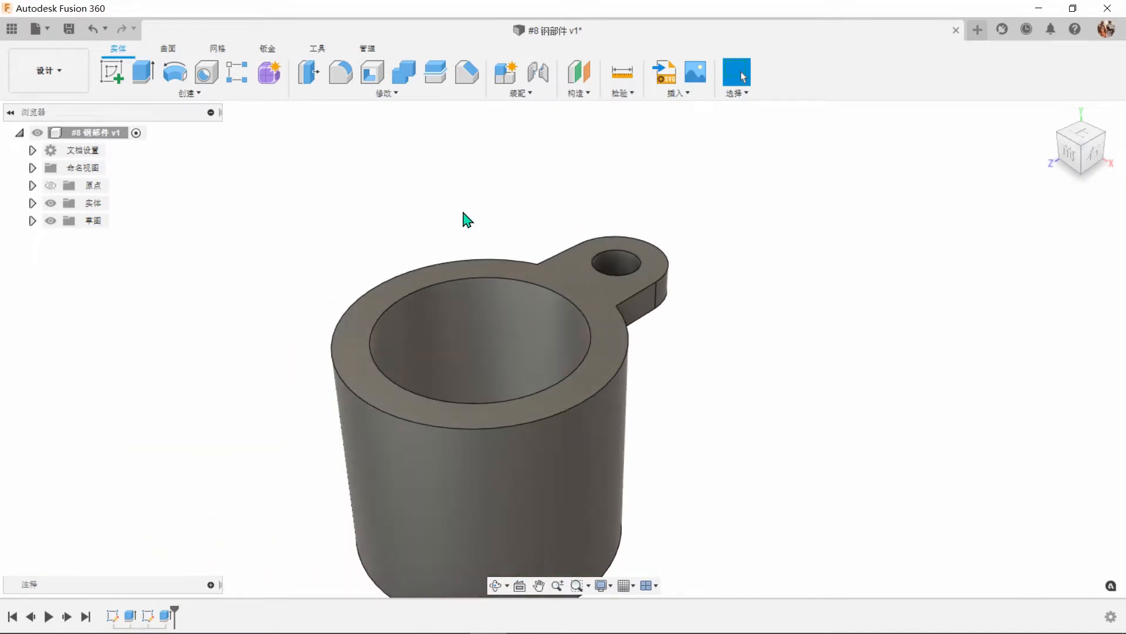
Create a circular pattern of the lug extrusion feature around the tube's axis, full spacing with a quantity of 3
left_click(187, 93)
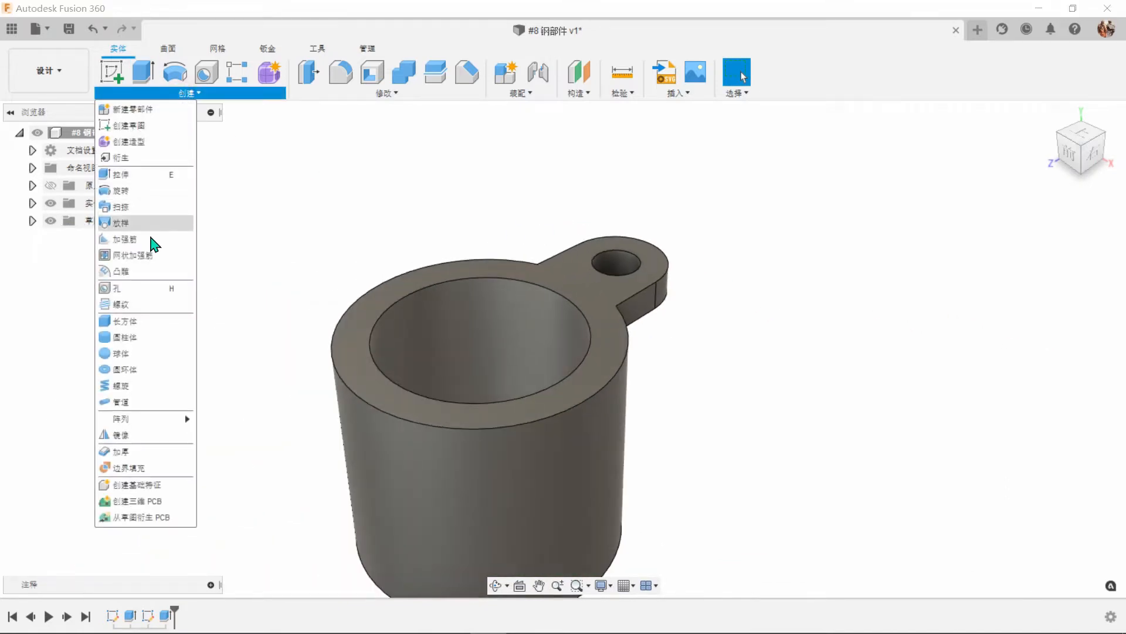
mouse_move(130, 419)
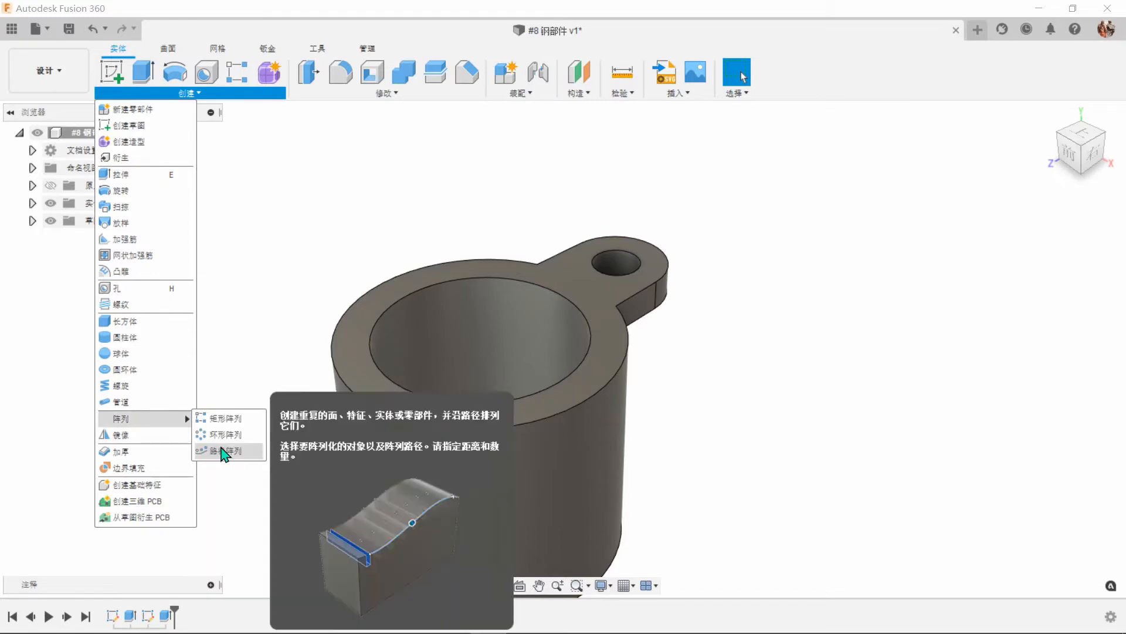
left_click(235, 435)
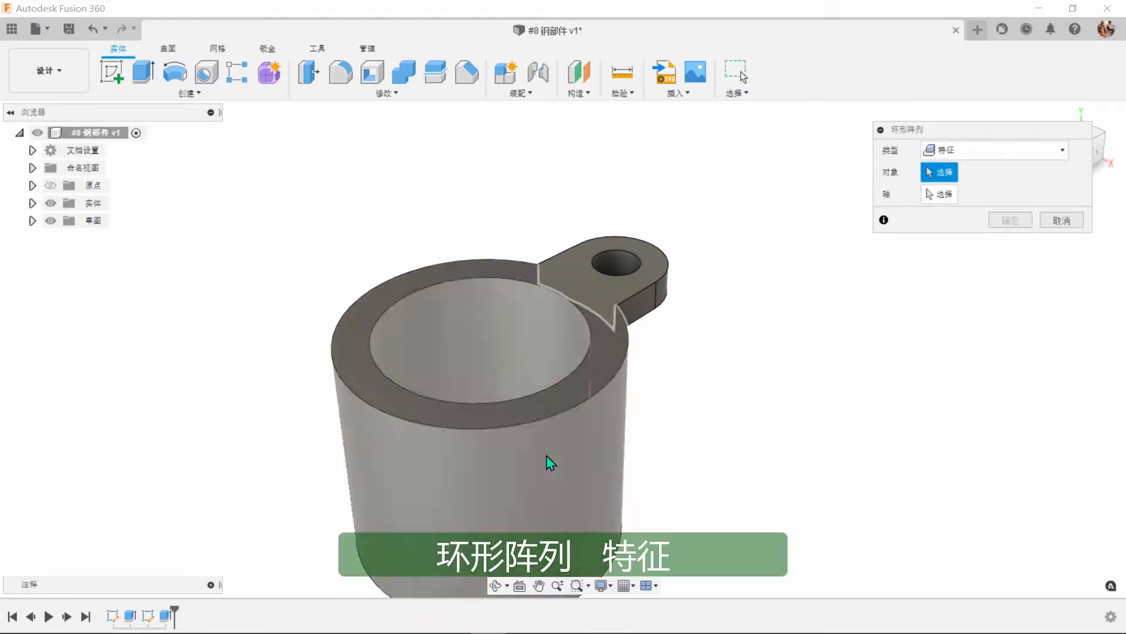
left_click(168, 615)
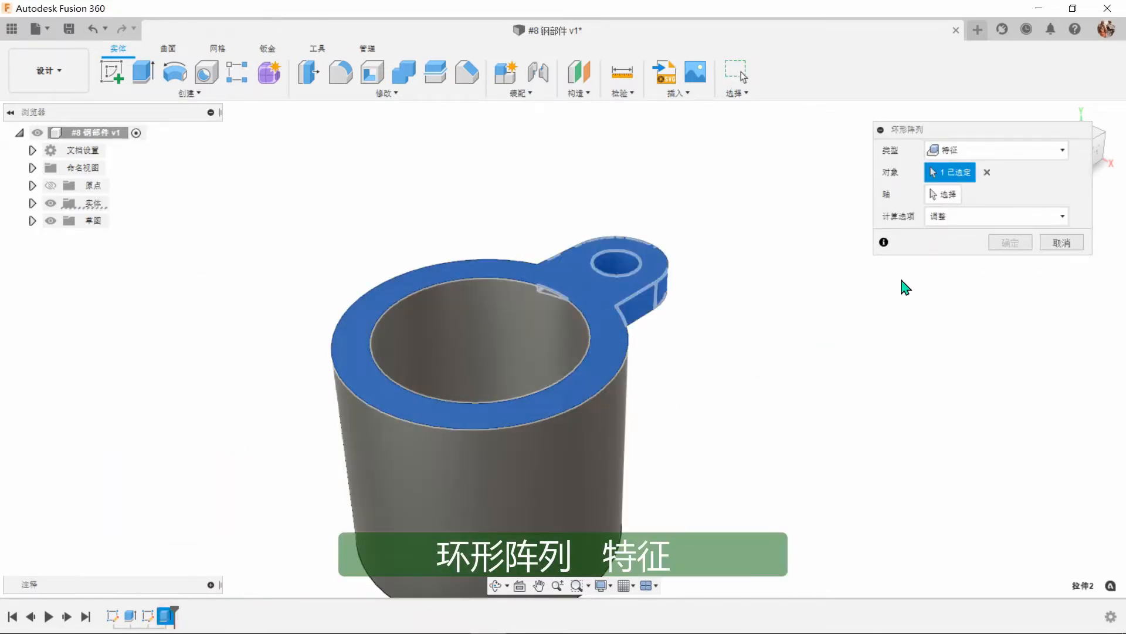
left_click(937, 195)
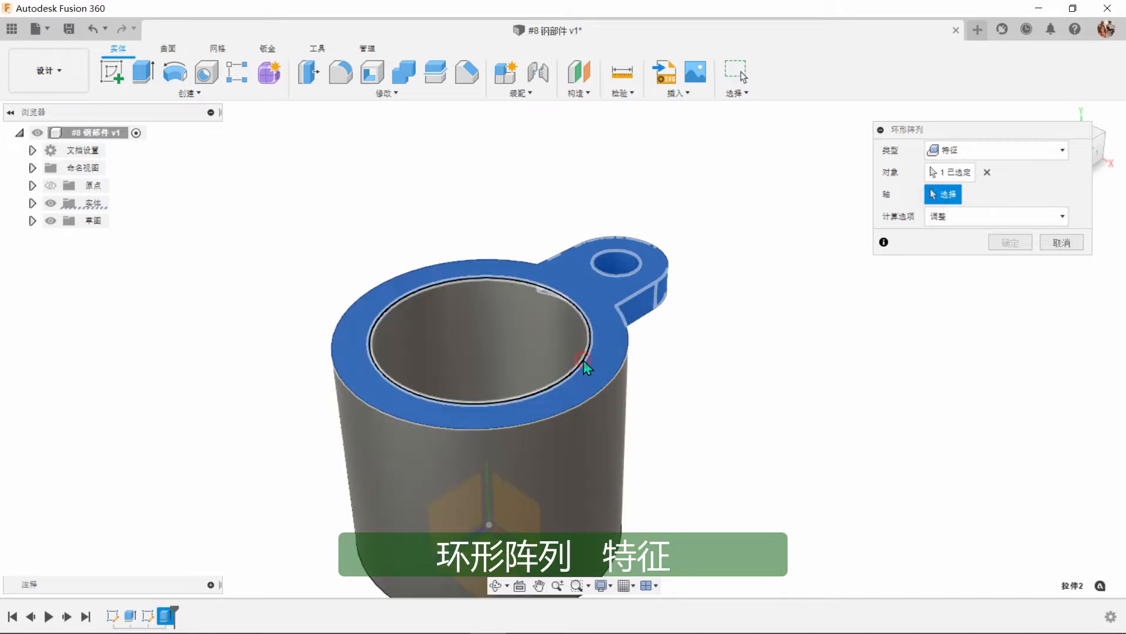
left_click(583, 360)
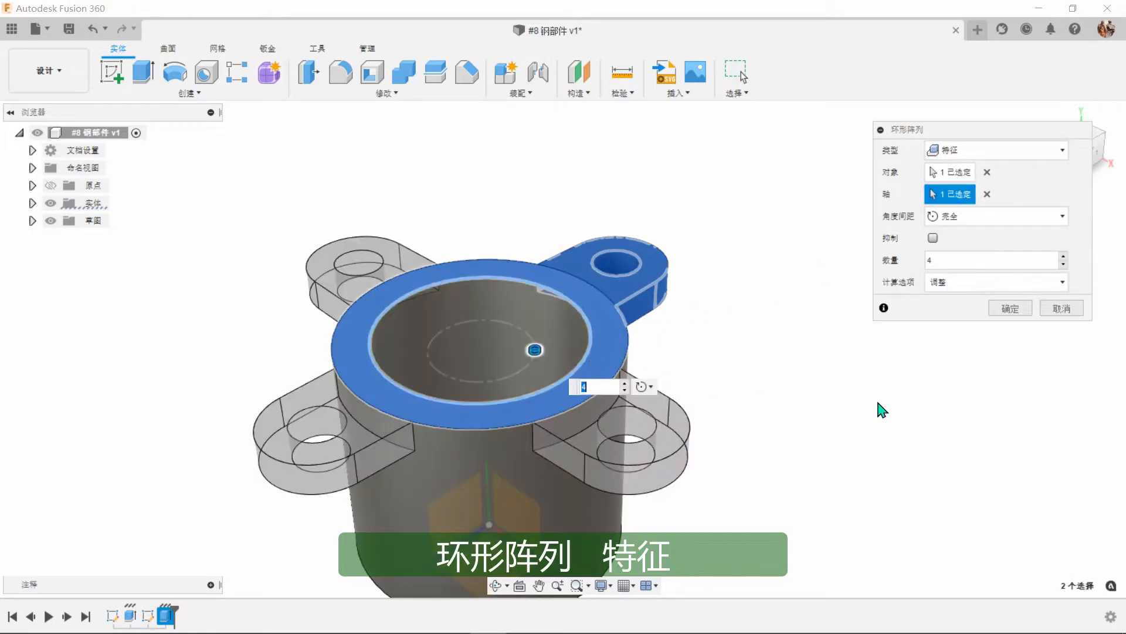
left_click(1064, 264)
left_click(1015, 310)
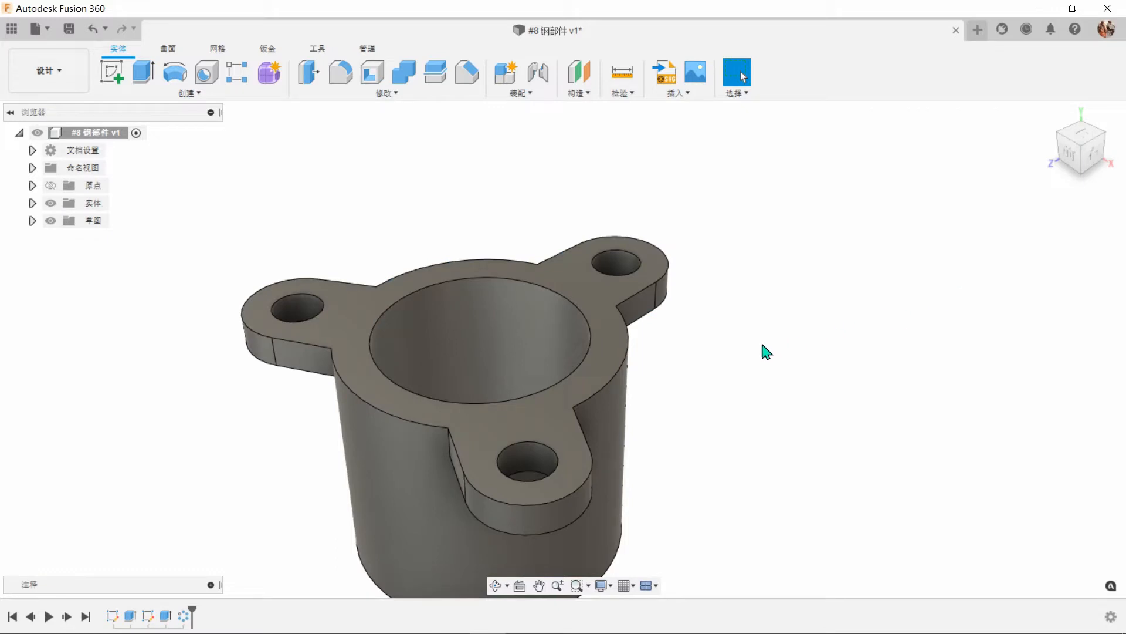
Construct a midplane between the part's top face and the tube's bottom face
left_click(578, 93)
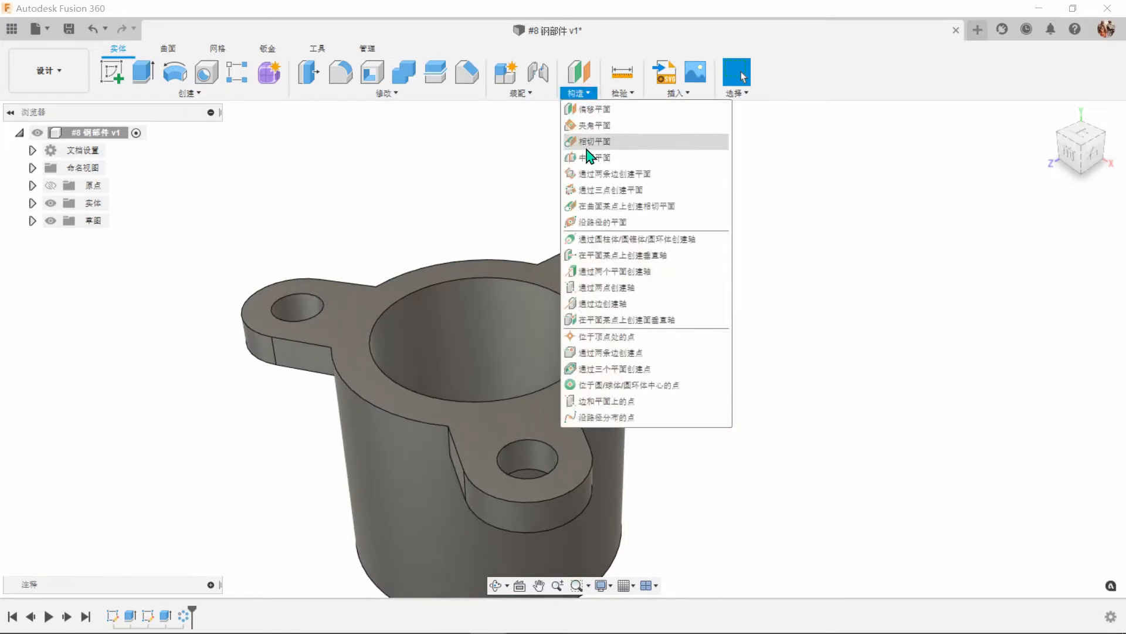
left_click(589, 158)
left_click(610, 231)
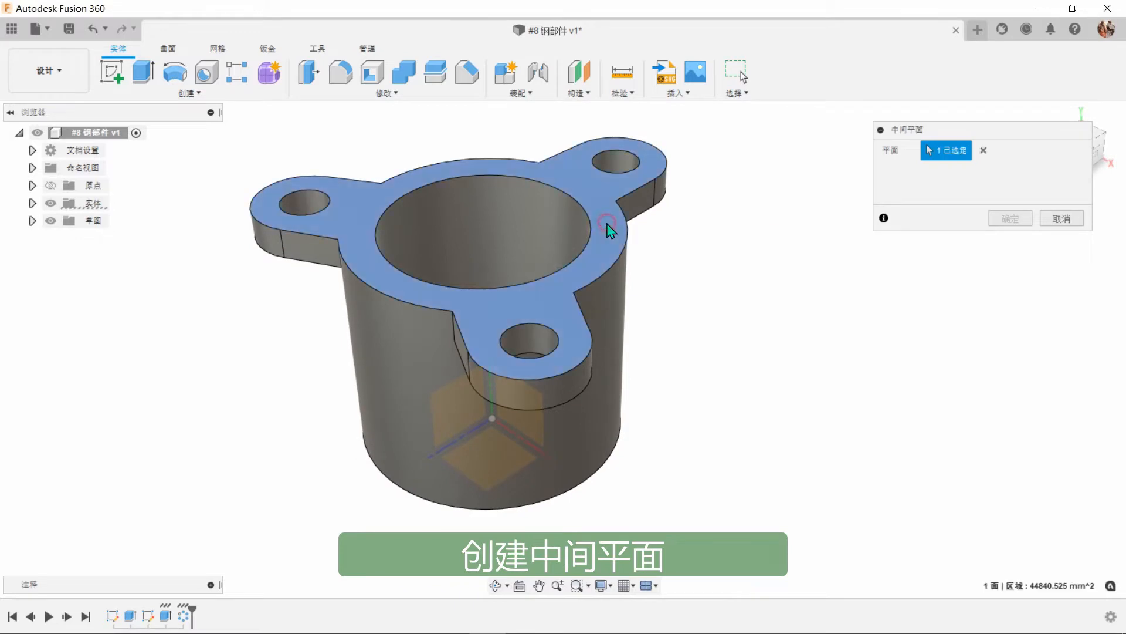
middle_click_drag(617, 269, 961, 253, "shift")
left_click(613, 387)
left_click(1010, 219)
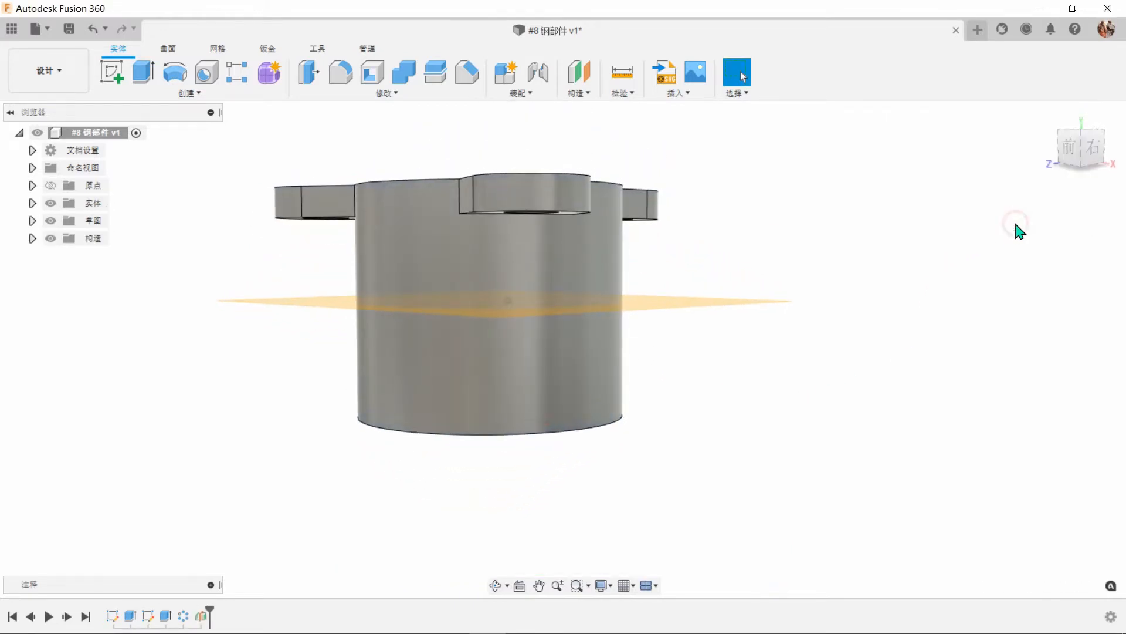
Mirror the lug extrusion and its circular pattern as features across the midplane
key("F6")
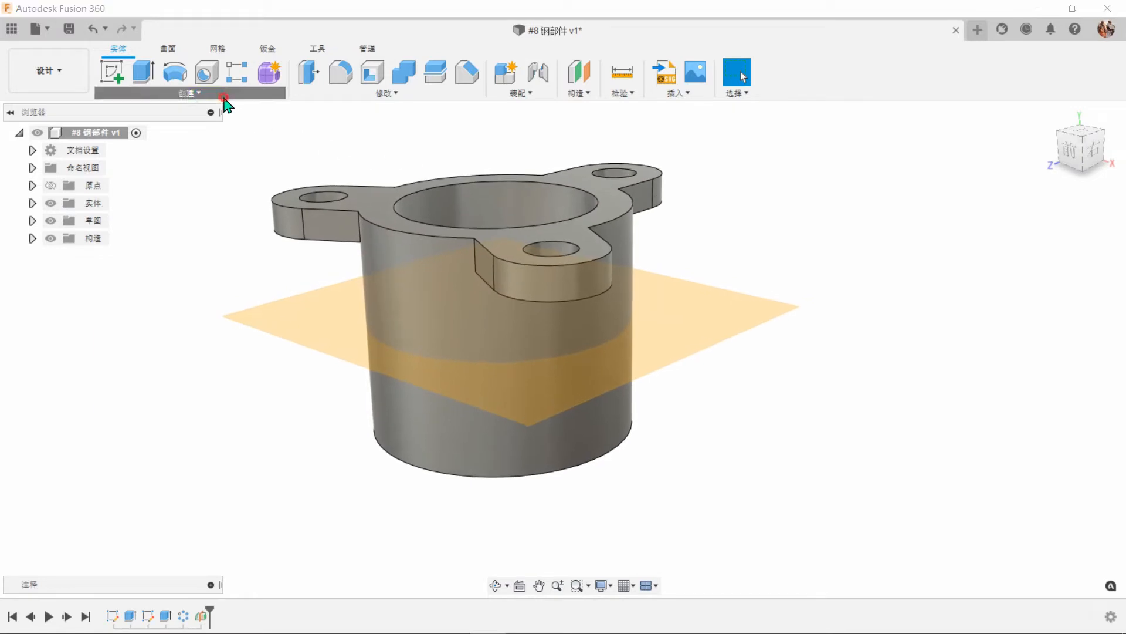
left_click(223, 95)
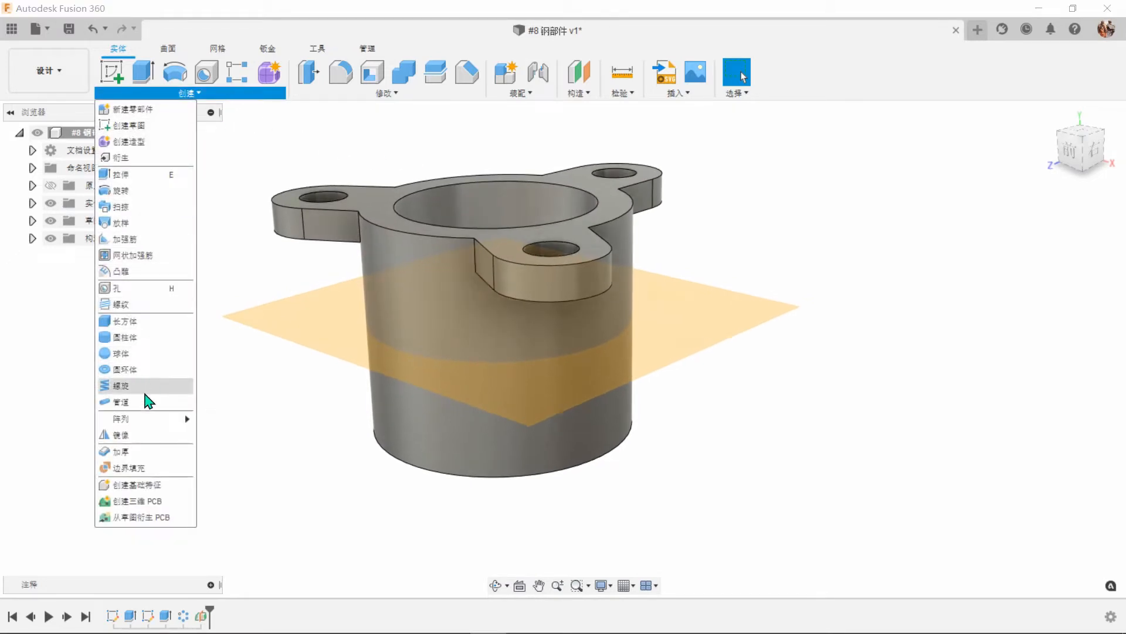
left_click(146, 434)
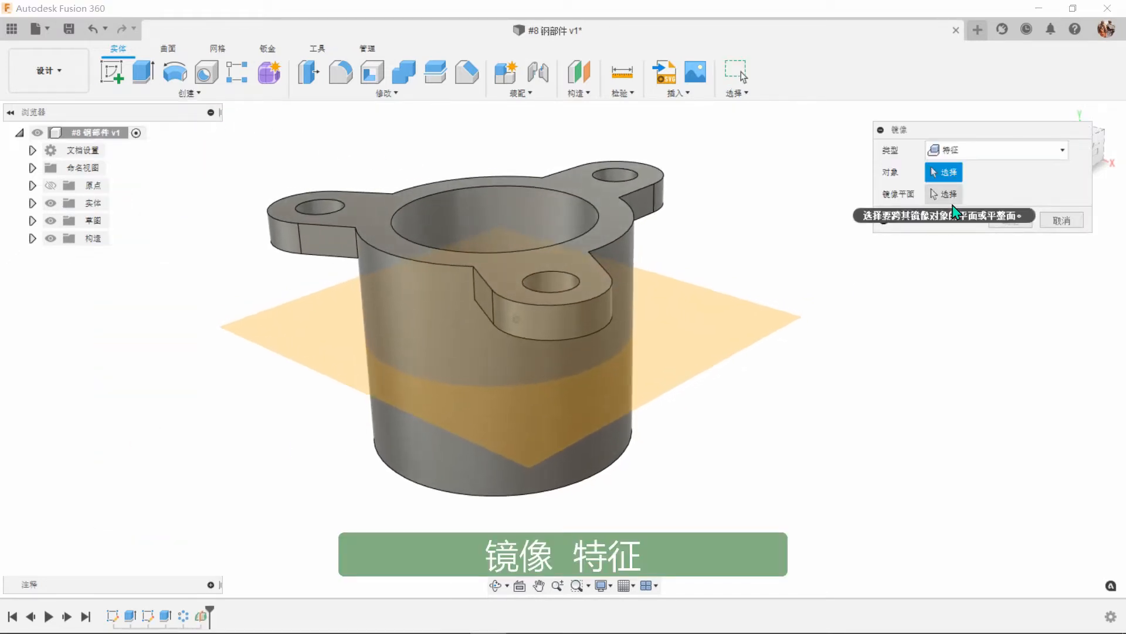
left_click(166, 617)
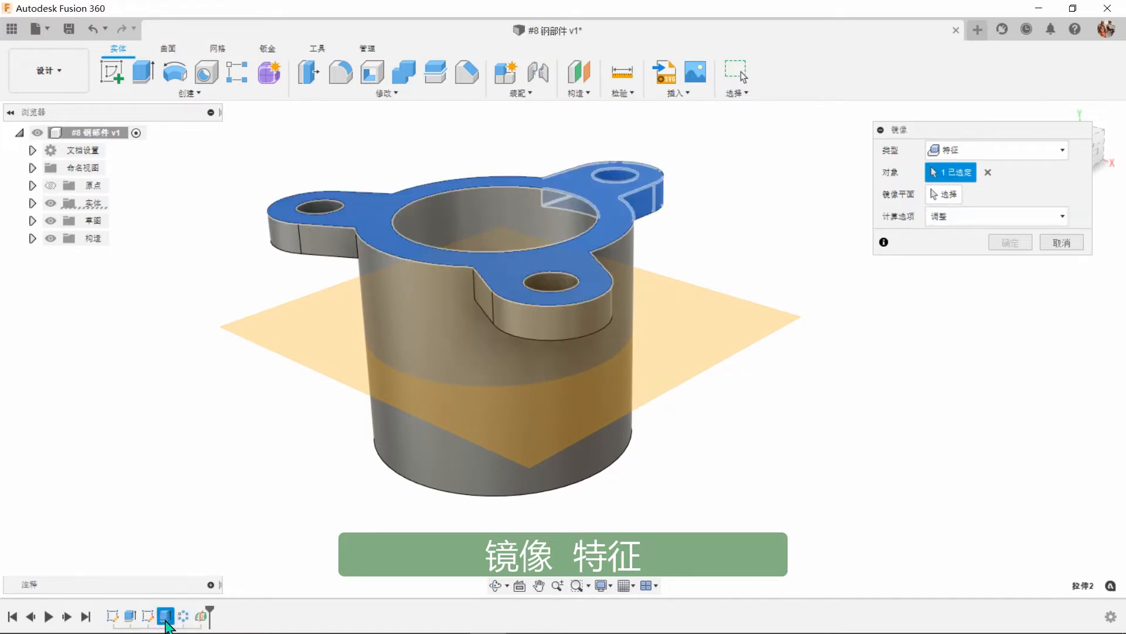
left_click(181, 617)
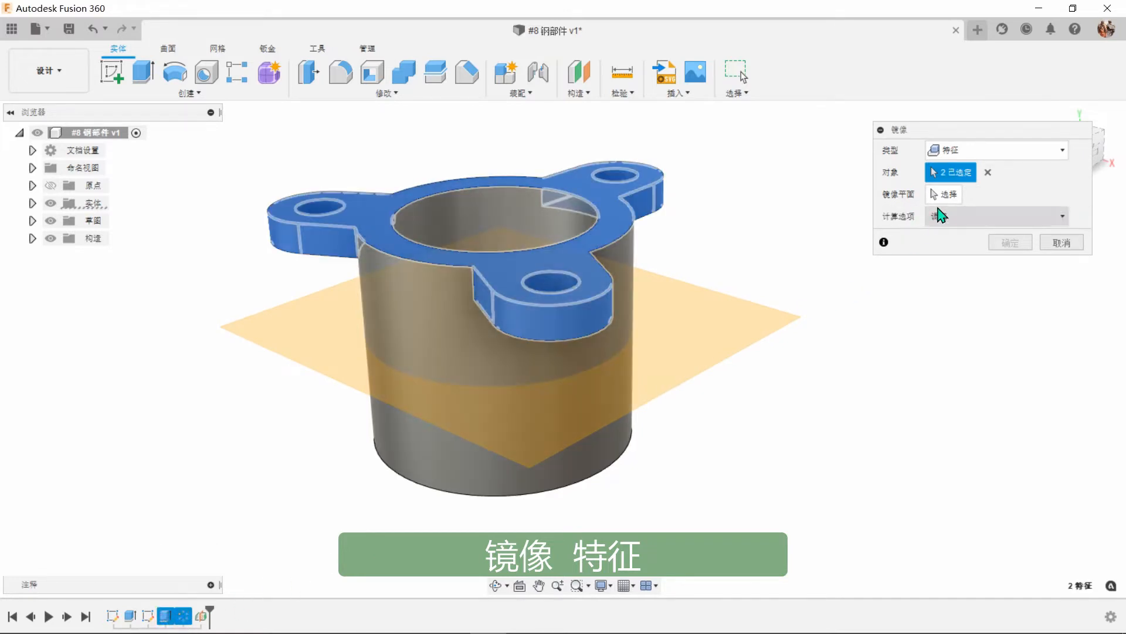
left_click(944, 194)
left_click(725, 340)
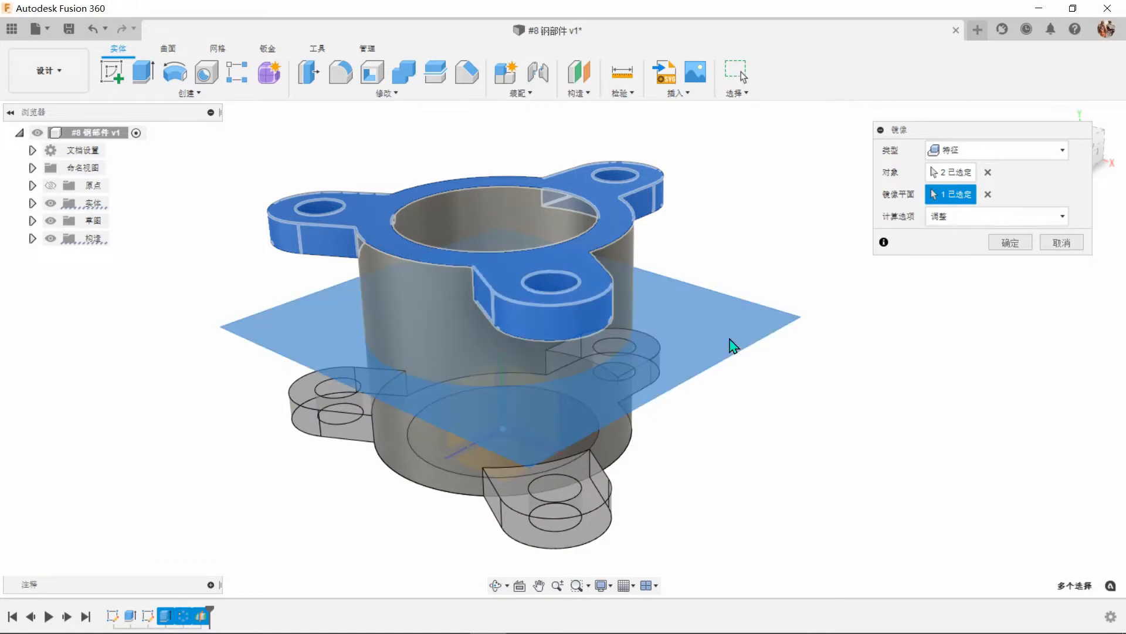
left_click(1019, 246)
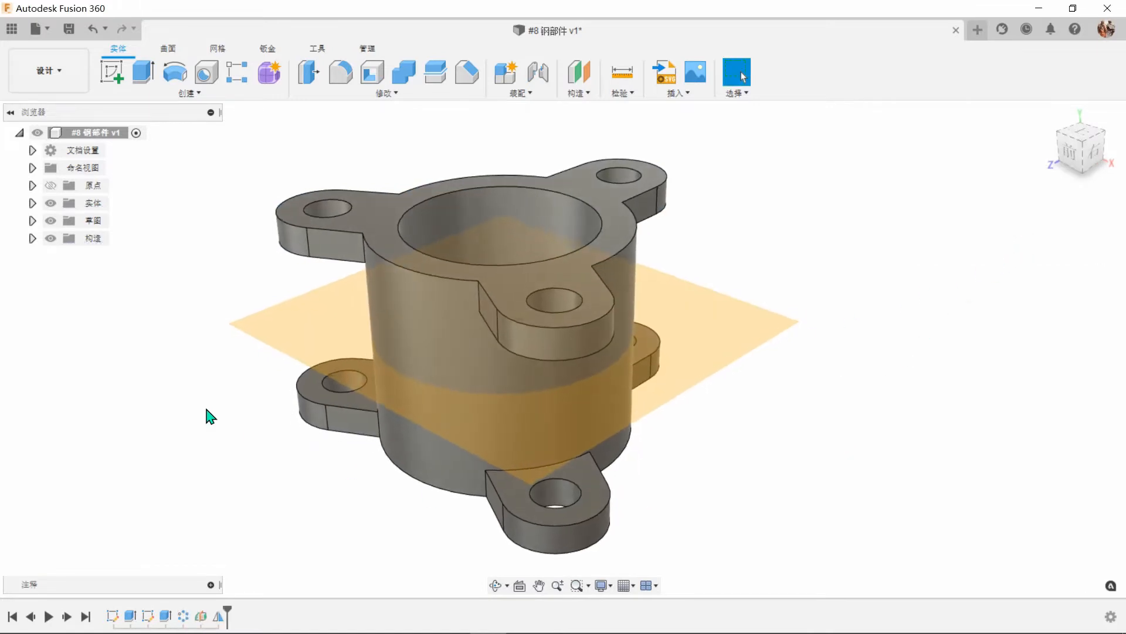
Hide the midplane in the construction folder
left_click(33, 238)
left_click(63, 255)
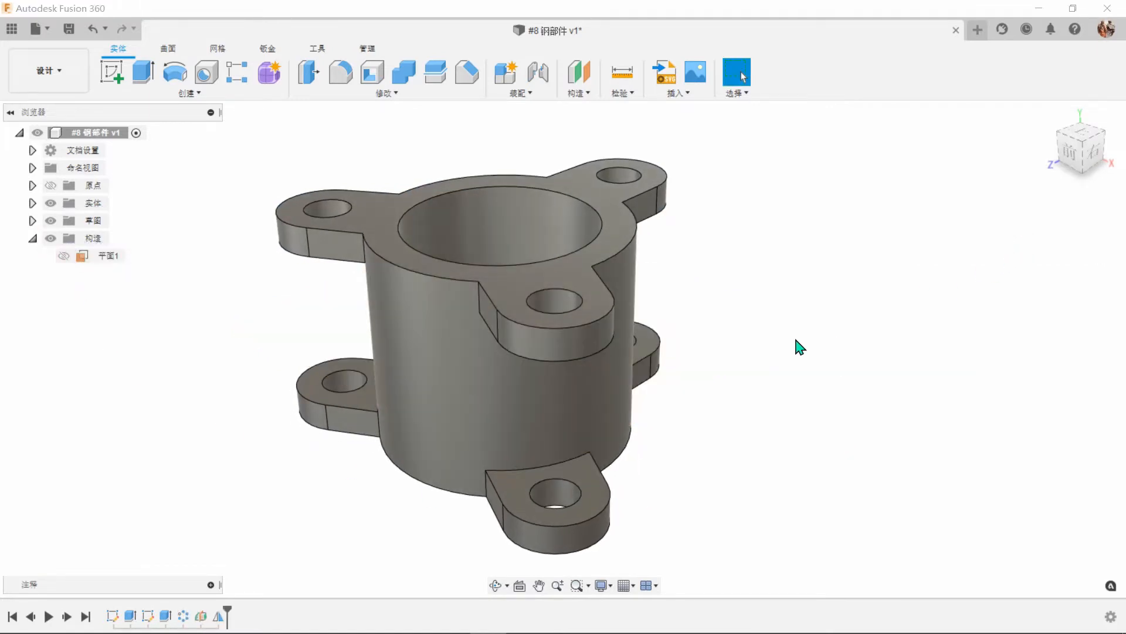
middle_click_drag(835, 340, 861, 339, "shift")
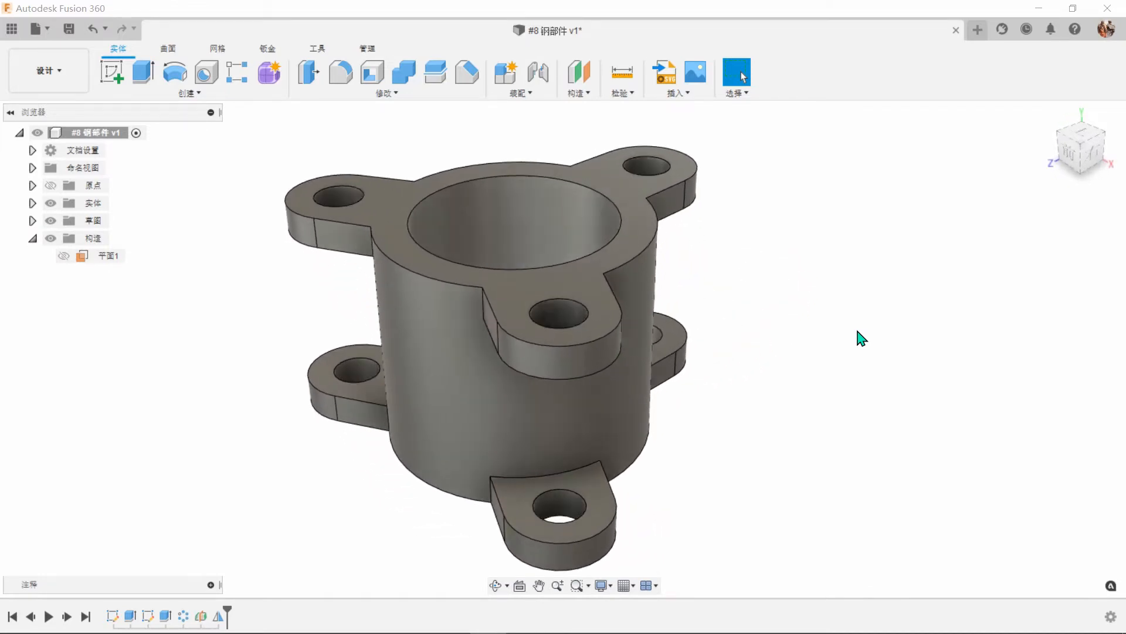
Construct an offset plane 160 mm from the XY origin plane, in front of the tube
left_click(579, 72)
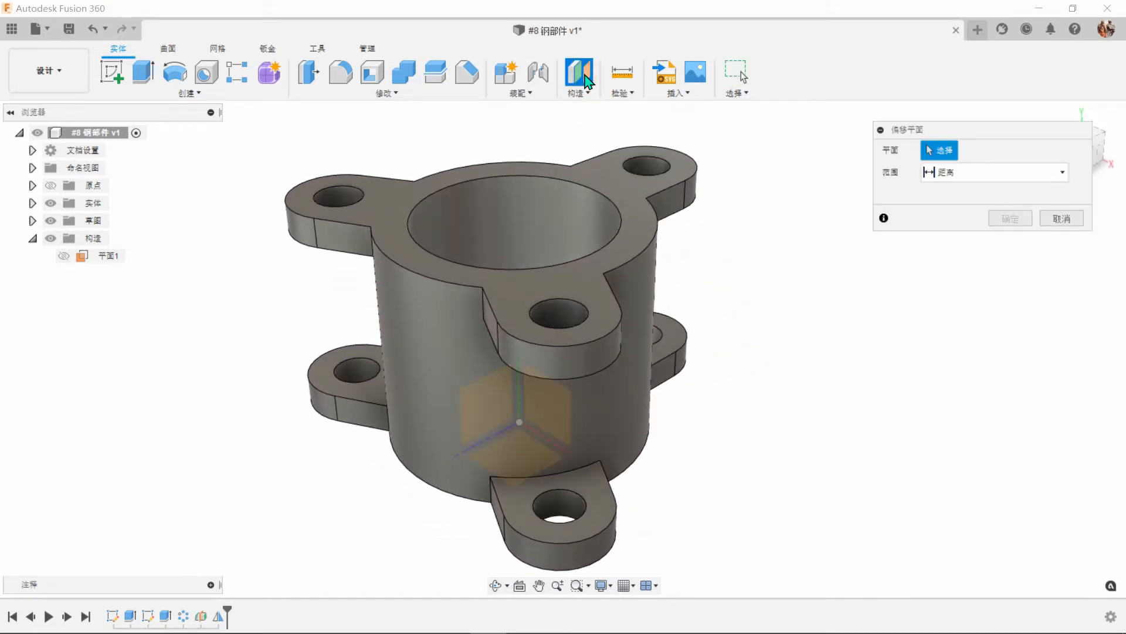
left_click(546, 419)
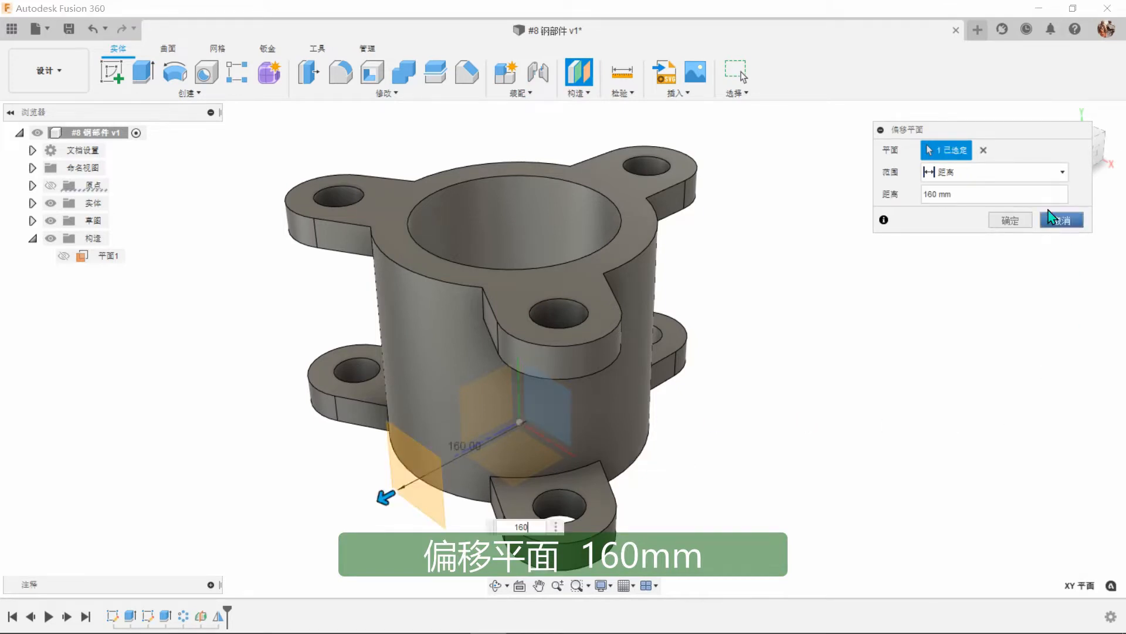
left_click(1012, 222)
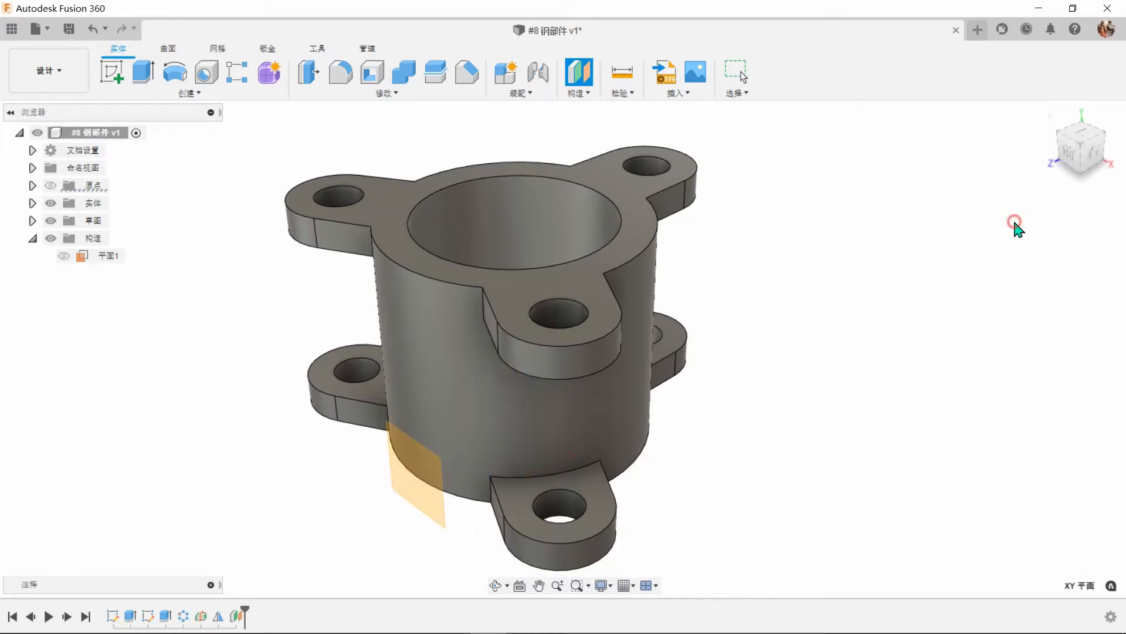
Start a sketch on the 160 mm offset plane and draw a centre-diameter circle about 163 mm across above the origin
left_click(111, 73)
left_click(423, 489)
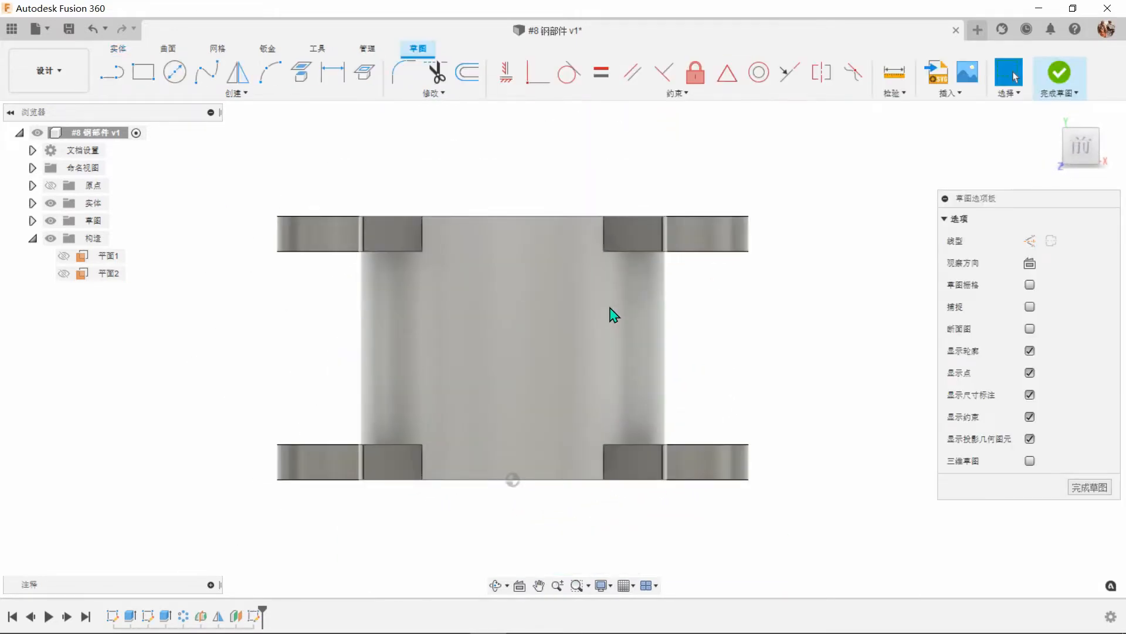
left_click(175, 71)
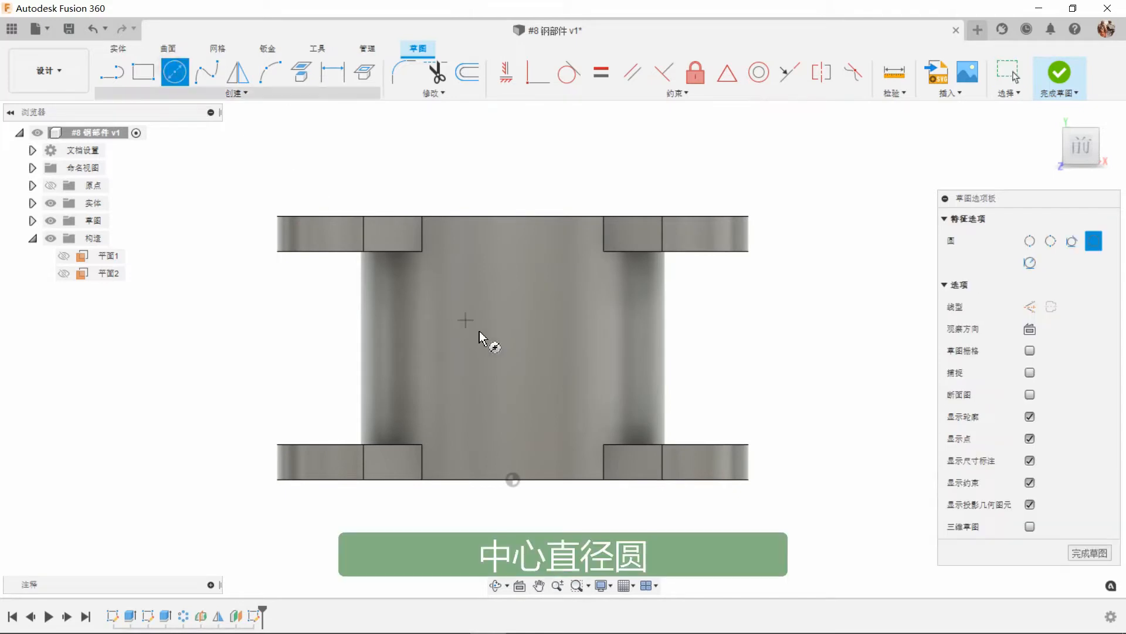
left_click(511, 335)
left_click(568, 409)
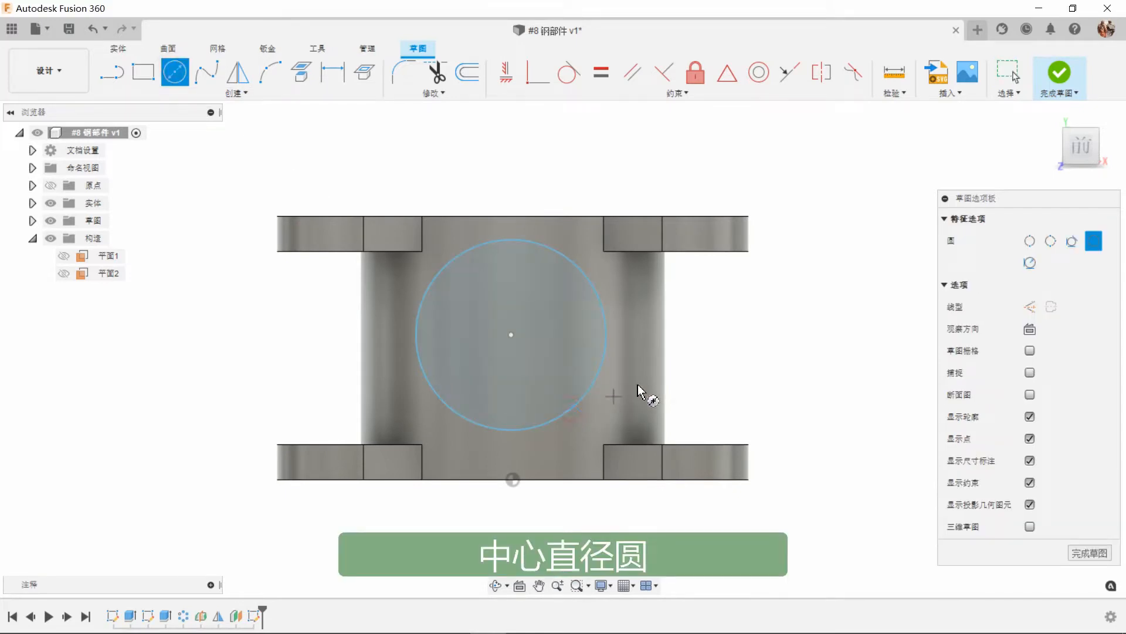
right_click(740, 336)
left_click(802, 338)
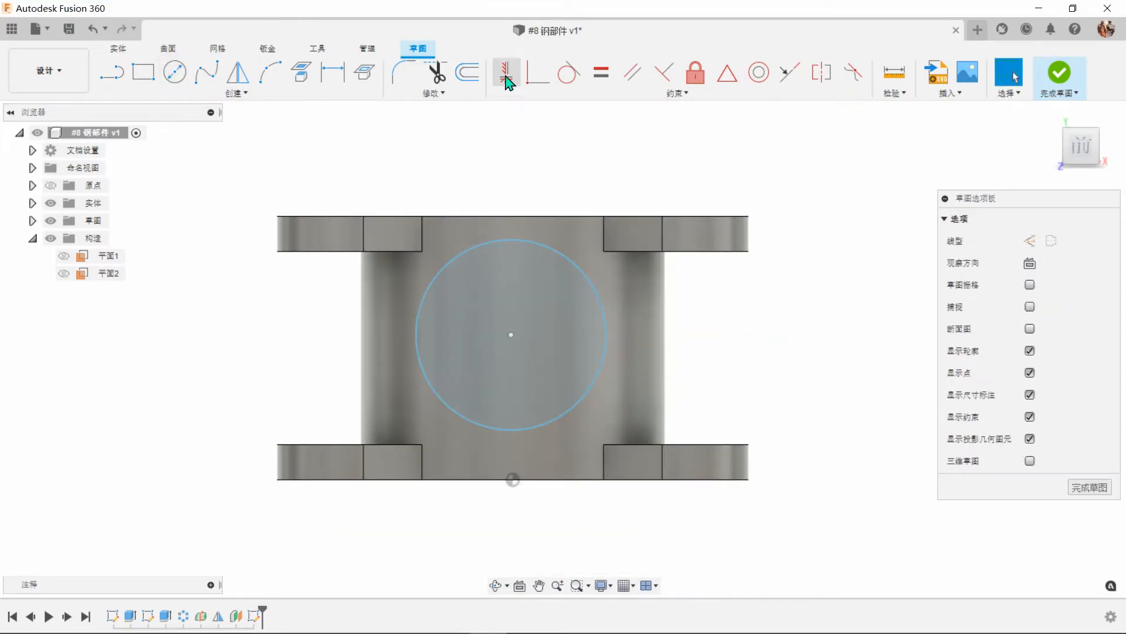
Apply a vertical constraint between the circle's centre and the origin
left_click(506, 73)
left_click(511, 334)
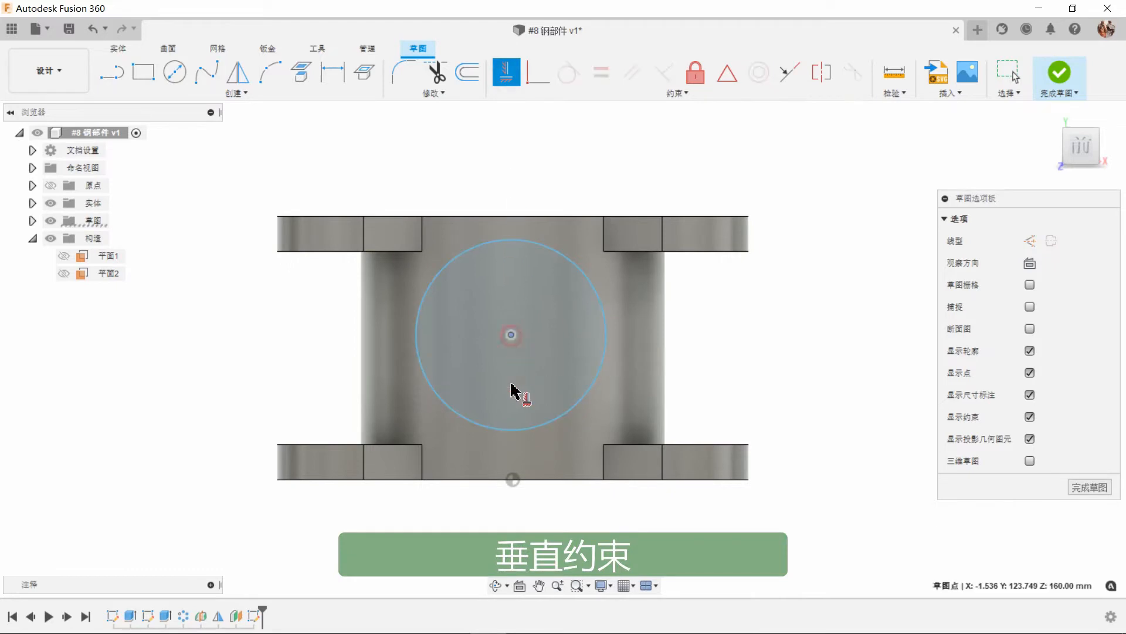
left_click(513, 480)
right_click(721, 376)
left_click(780, 373)
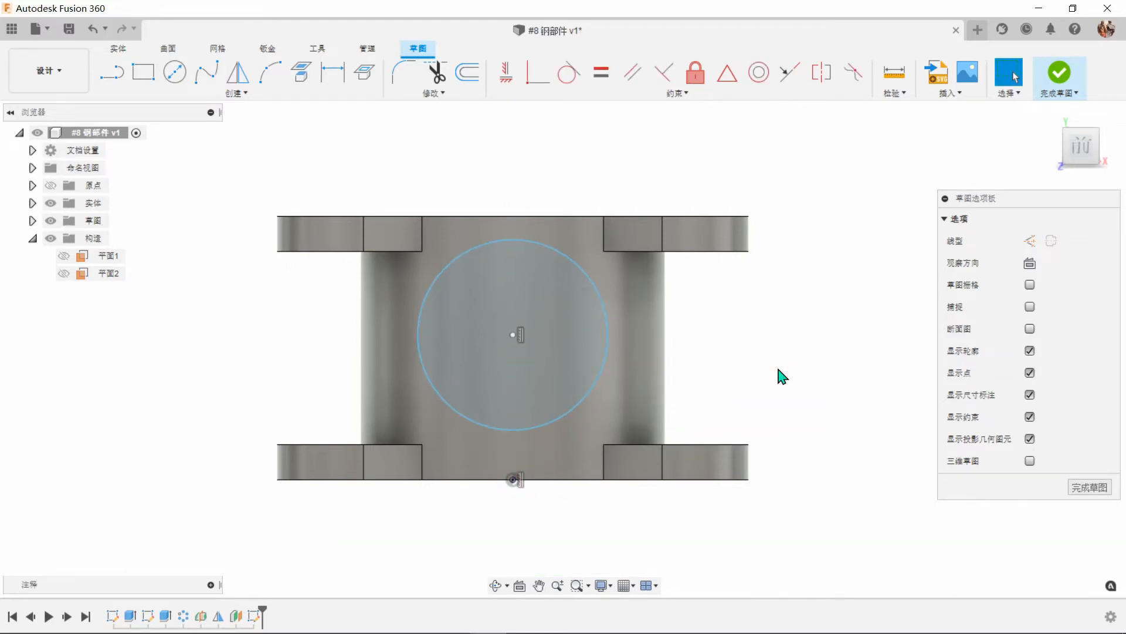
Dimension the circle's diameter to 200 mm
left_click(336, 80)
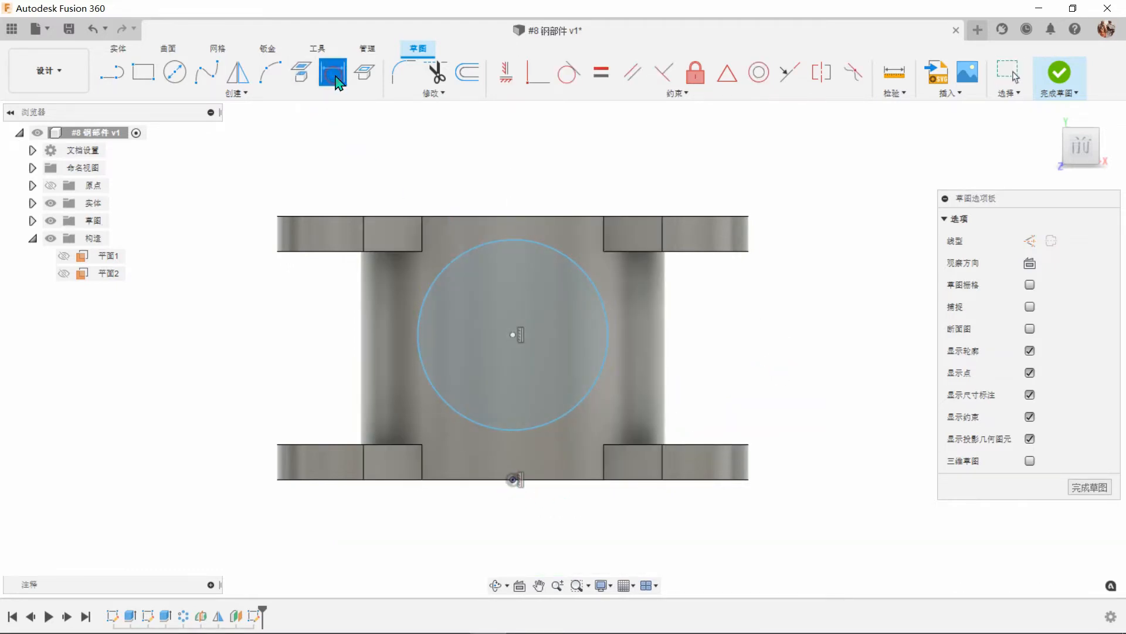
left_click(609, 330)
left_click(734, 300)
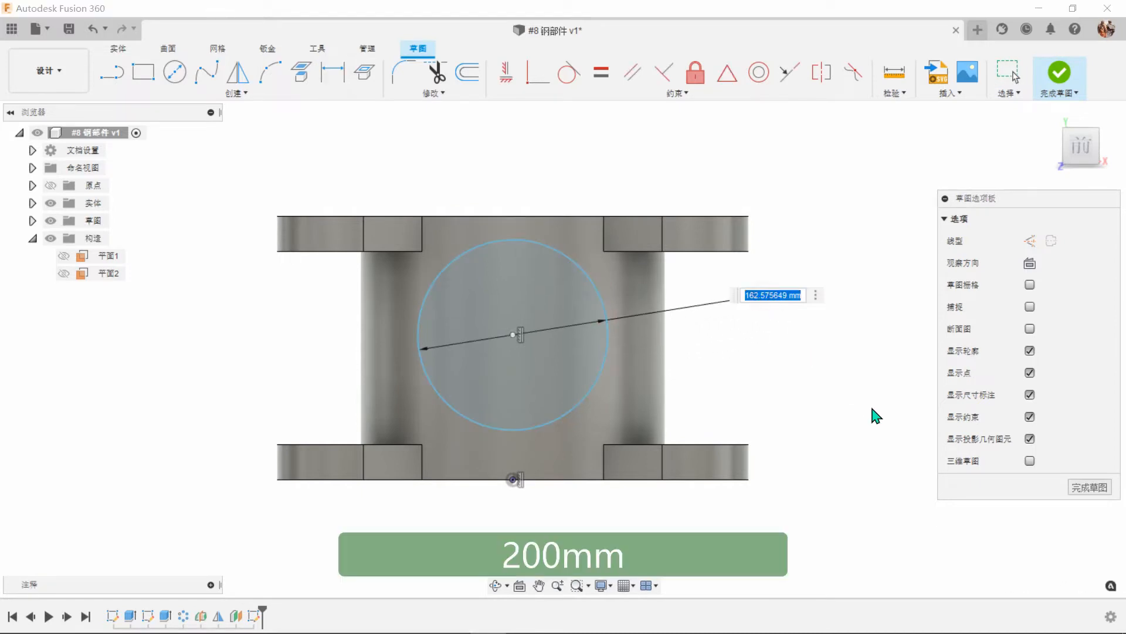
type("200")
key("Return")
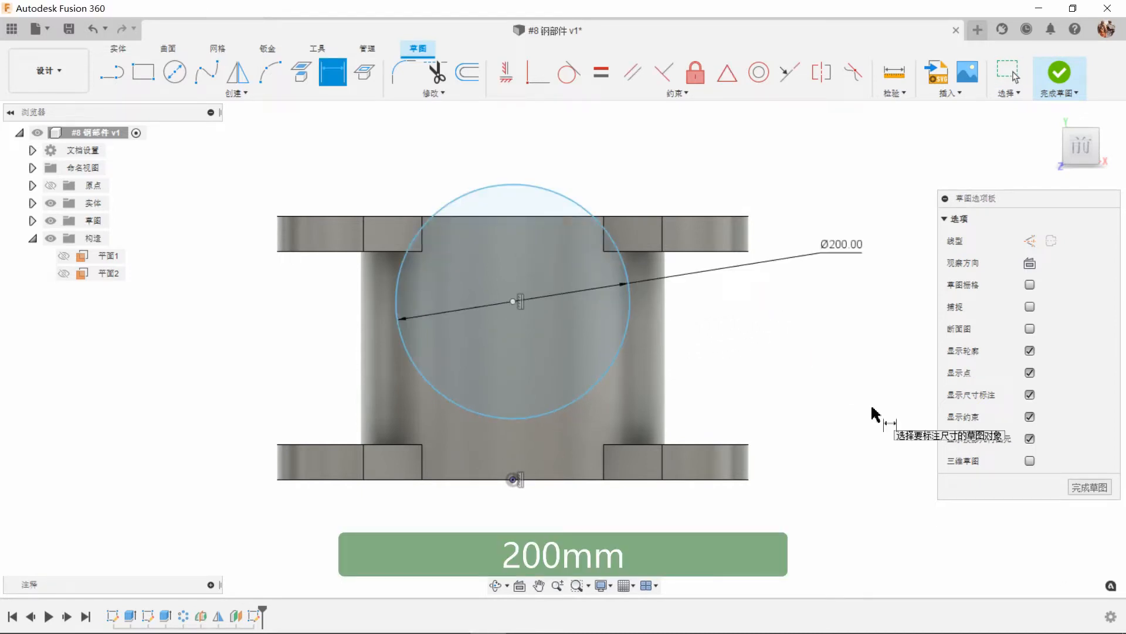
Dimension the circle's centre 112 mm above the origin and finish the sketch
left_click(511, 482)
left_click(805, 405)
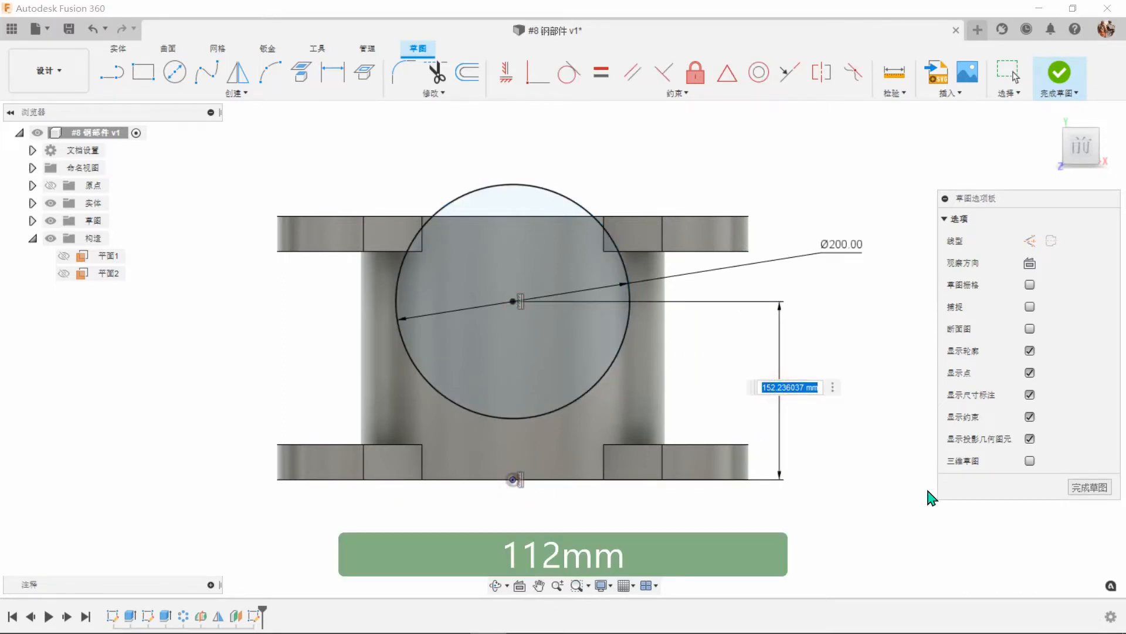
key("Return")
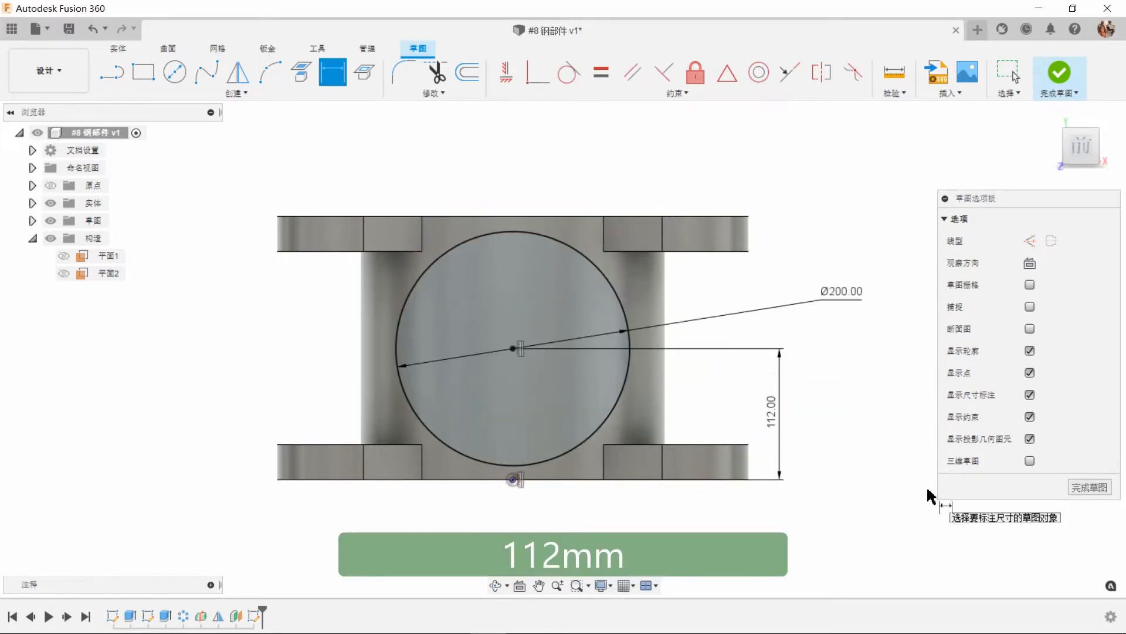
left_click(1058, 75)
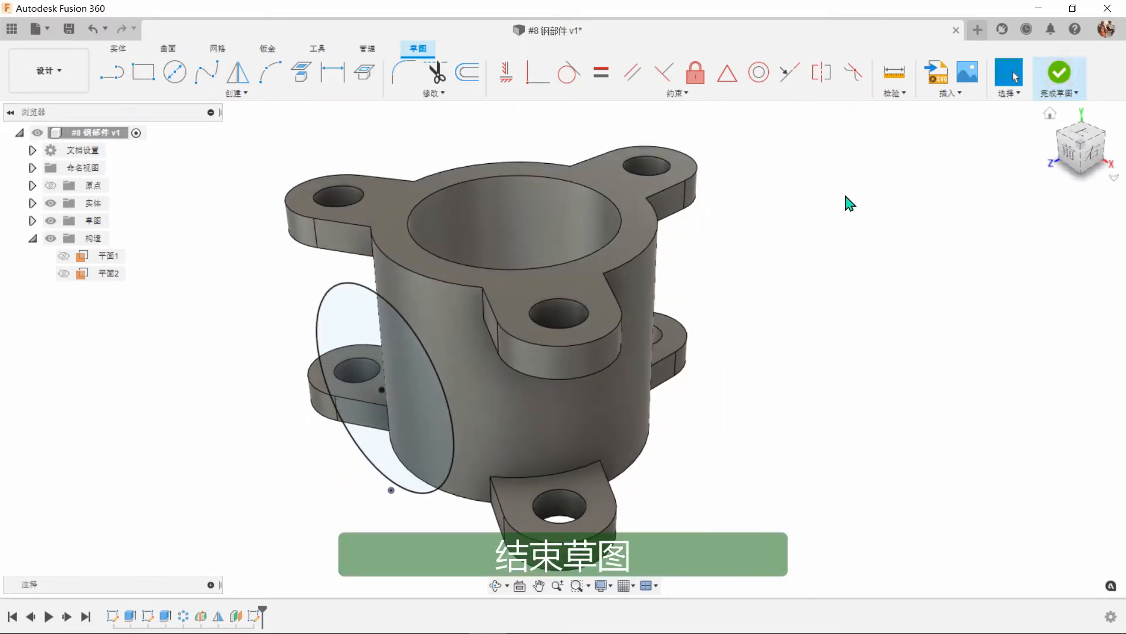
Extrude the 200 mm circle up to the tube's outer face as target object, joining it to the body
left_click(147, 73)
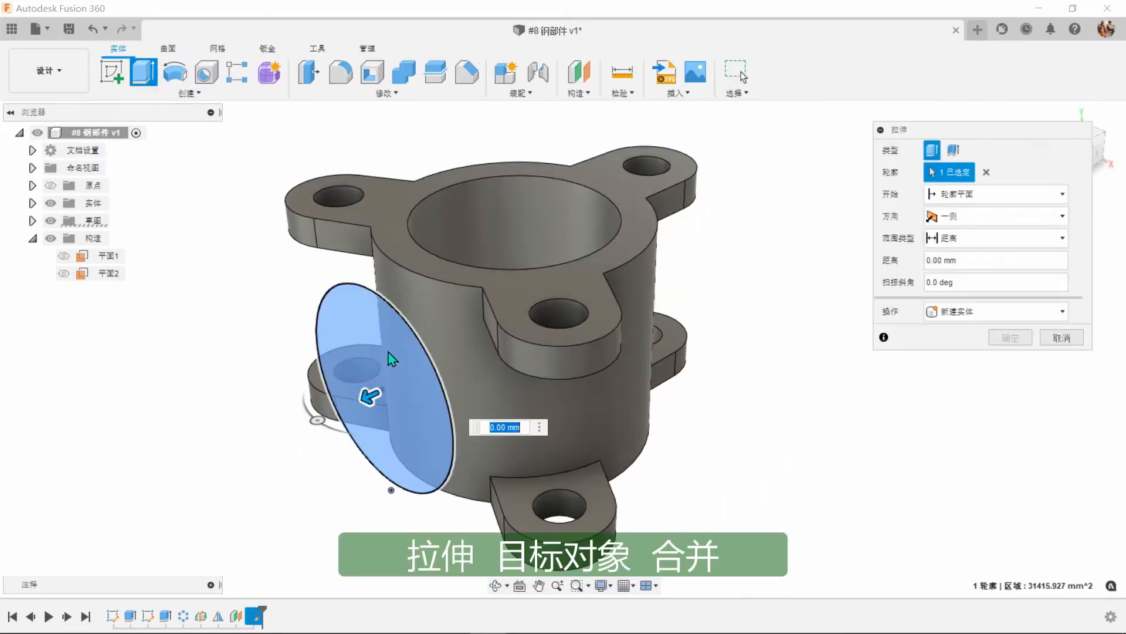
left_click(992, 238)
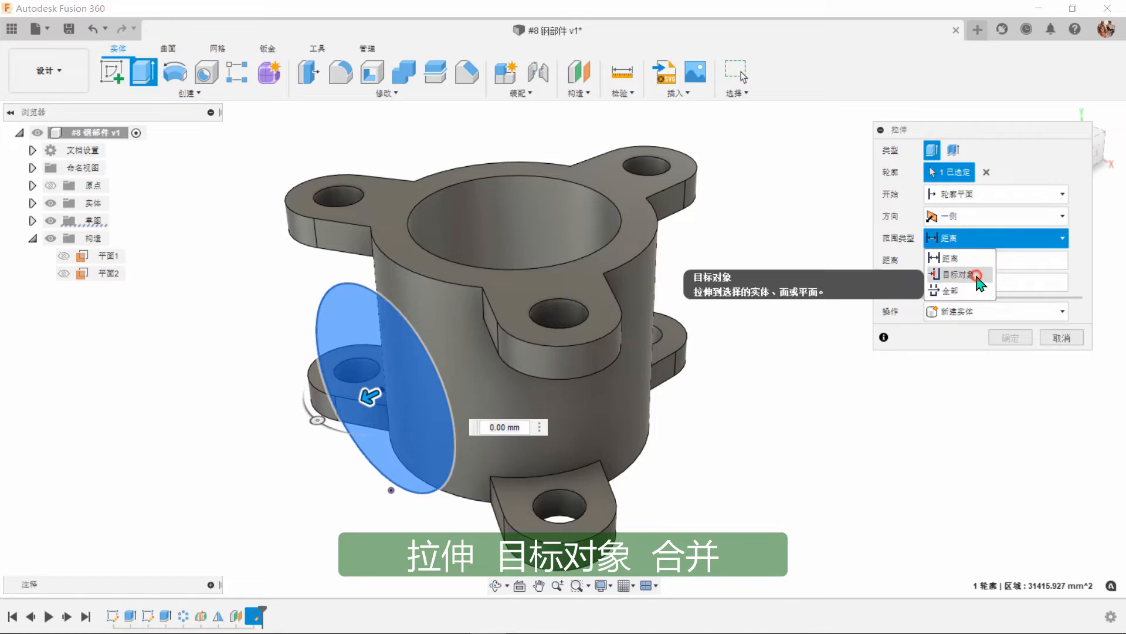
left_click(980, 274)
left_click(470, 380)
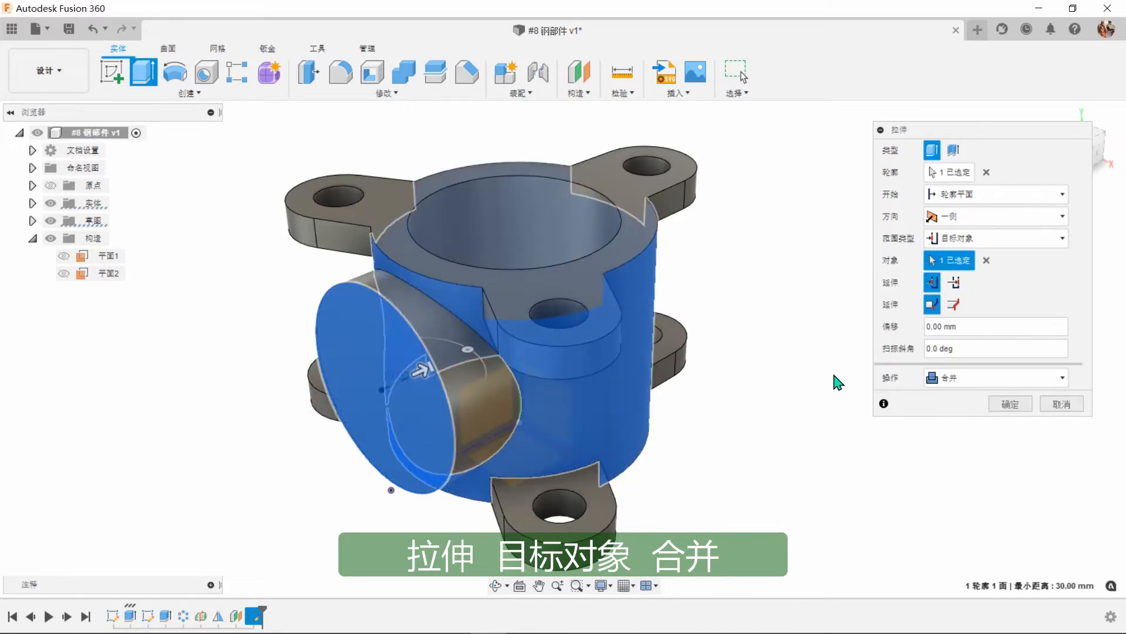
left_click(953, 303)
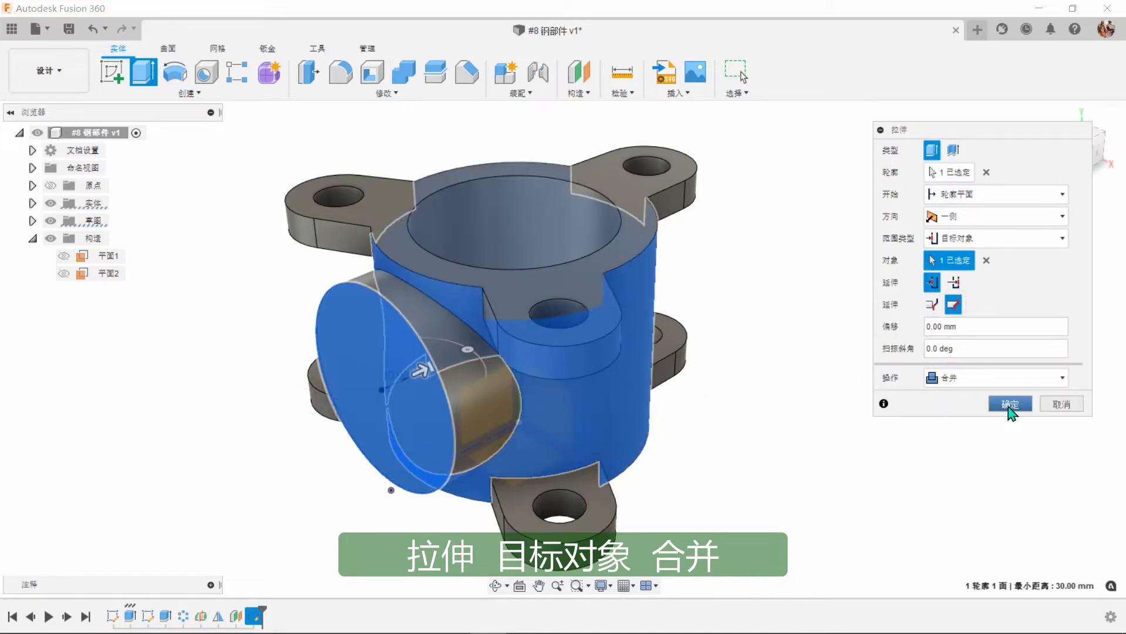
left_click(1009, 405)
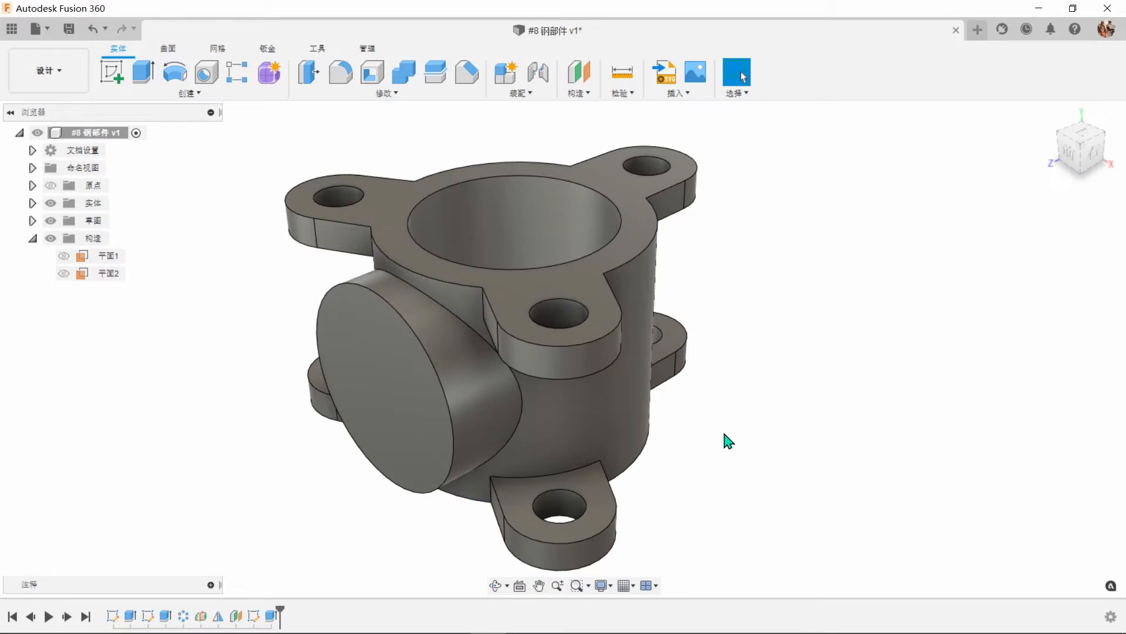
Start a sketch on the round boss's end face and draw three concentric circles at its centre, the inner two about 57 and 109 mm across
left_click(112, 72)
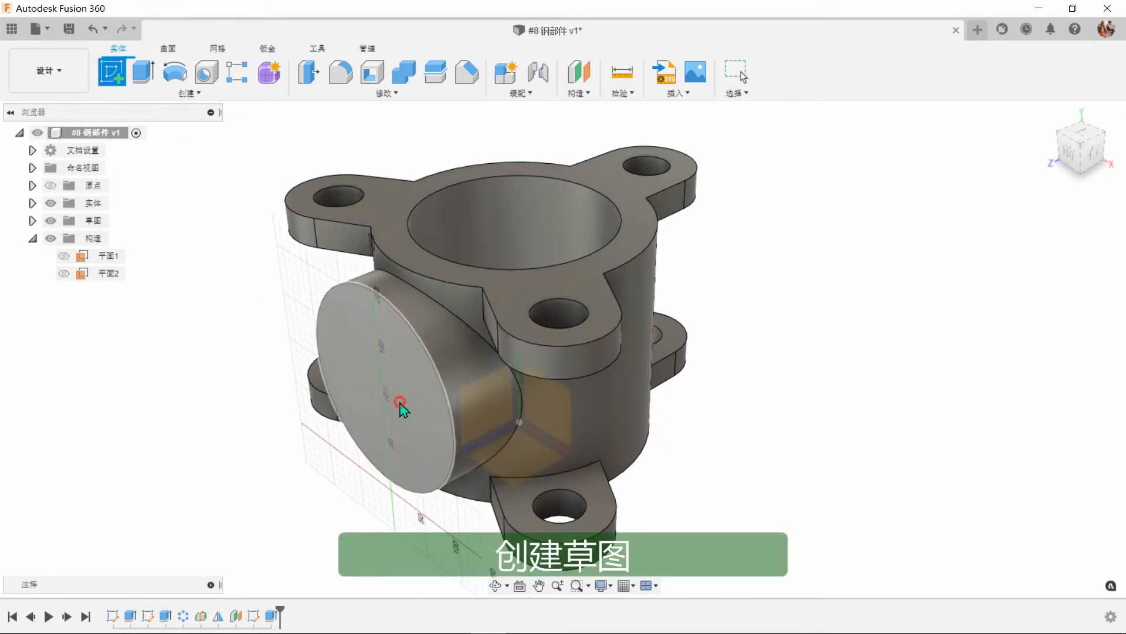
left_click(400, 407)
scroll(625, 313, "up", 1)
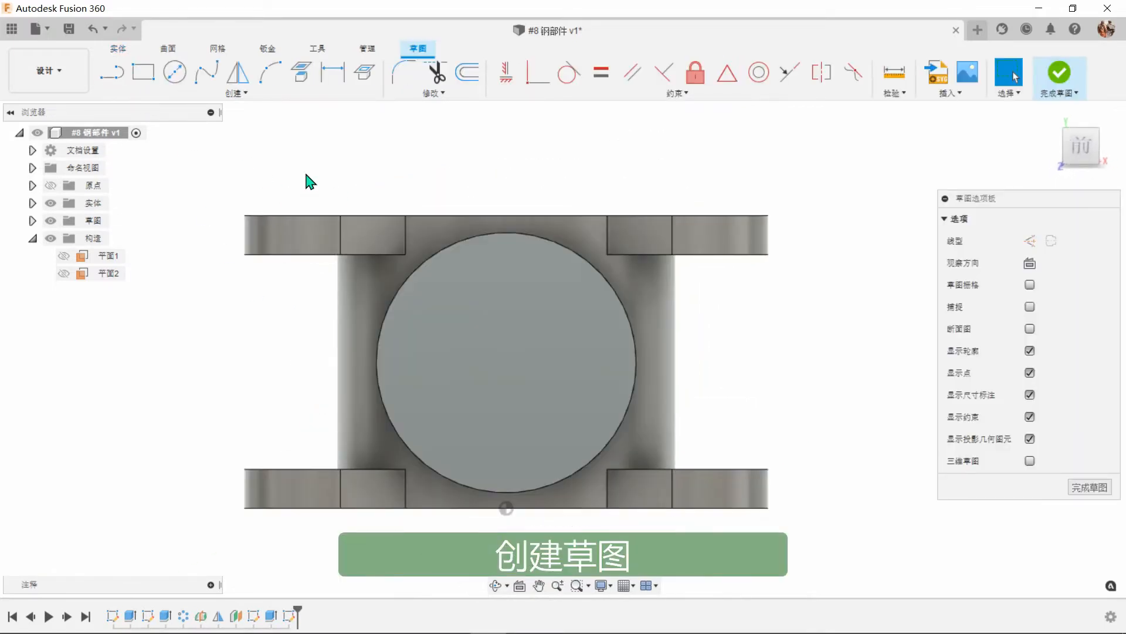
left_click(177, 73)
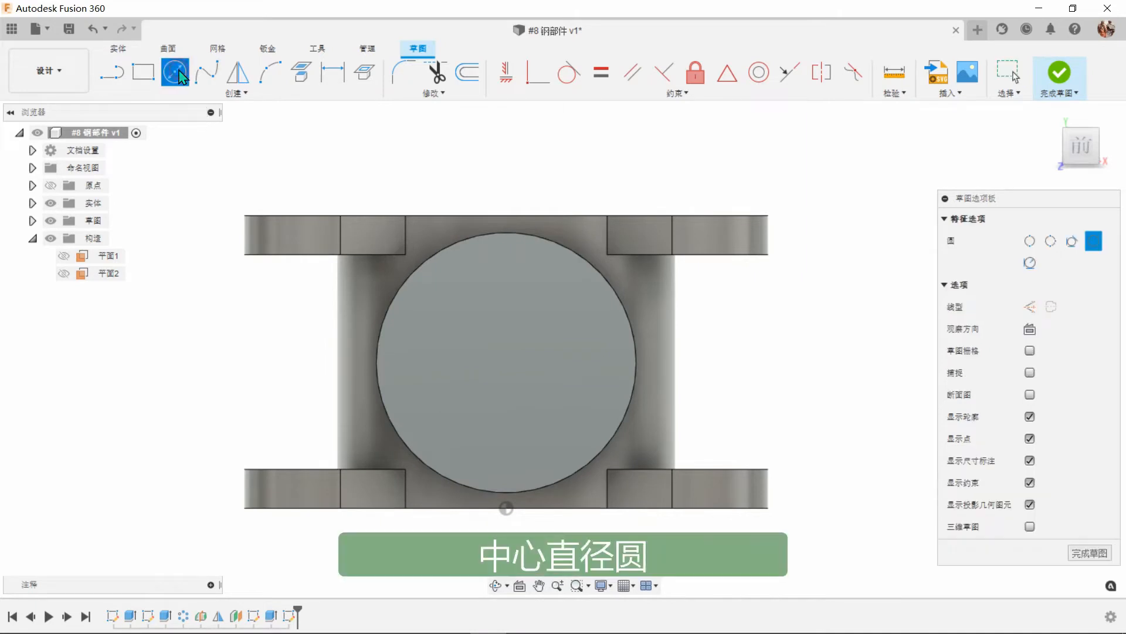
left_click(507, 365)
left_click(539, 378)
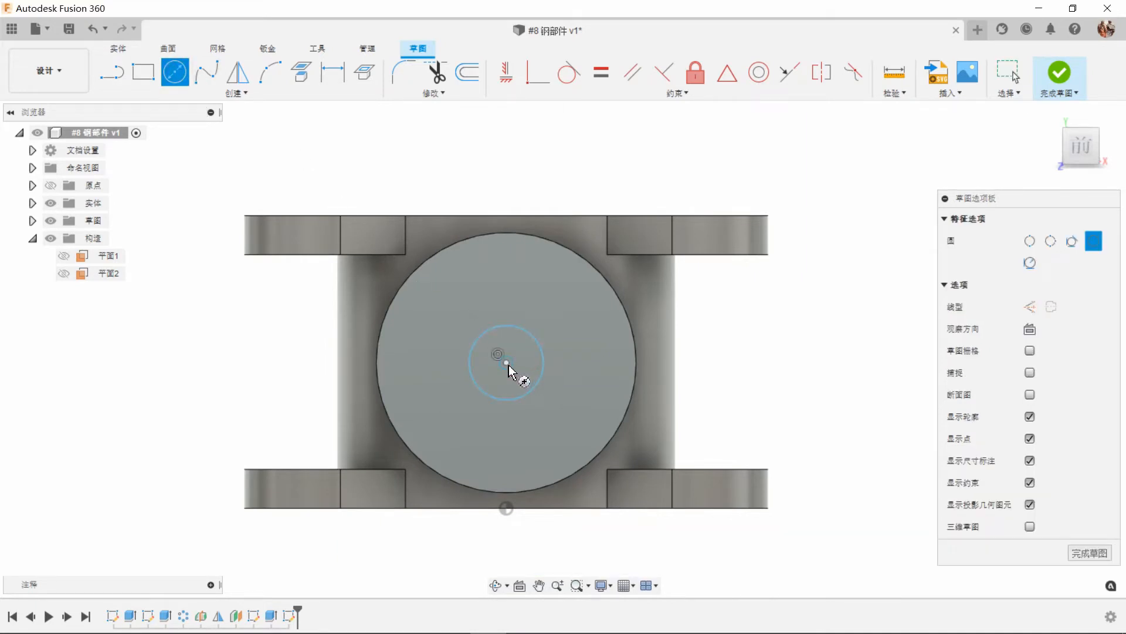
left_click(550, 412)
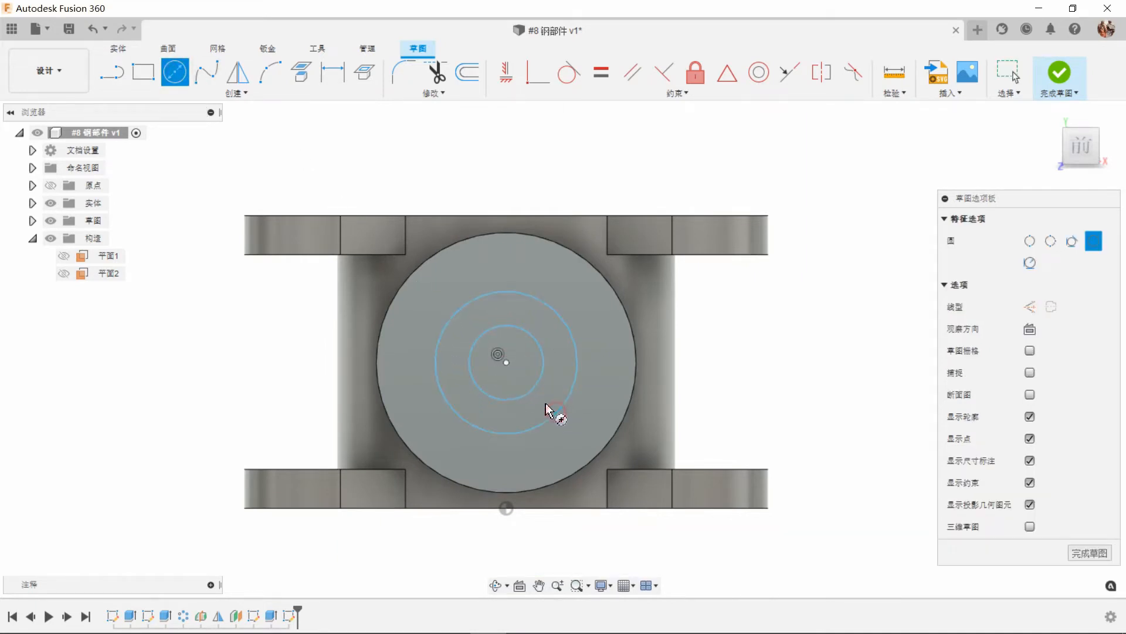
left_click(508, 367)
left_click(581, 434)
Draw a small circle centred on the topmost point of the outermost sketch circle, and convert that outermost circle to construction geometry
left_click(507, 262)
left_click(520, 276)
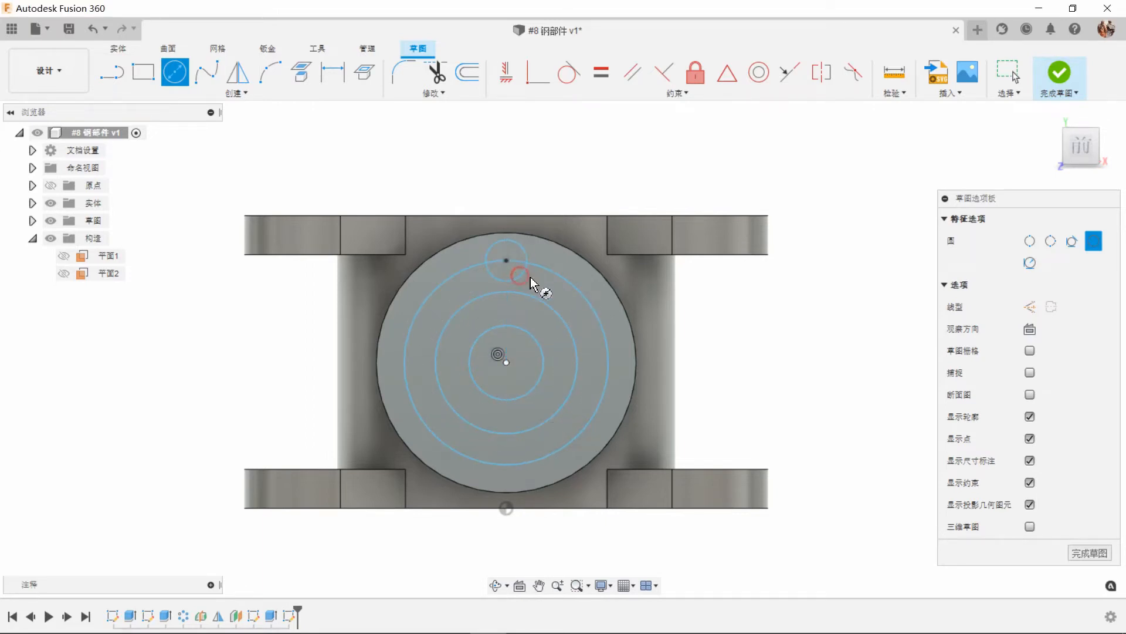
right_click(785, 329)
left_click(829, 330)
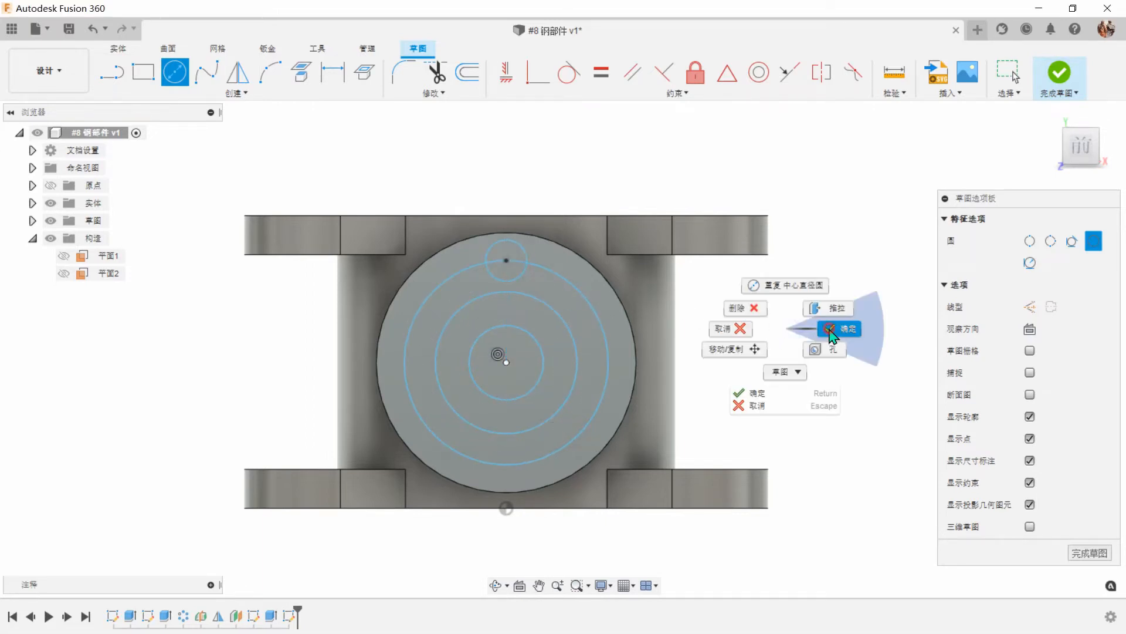
left_click(609, 352)
left_click(1029, 286)
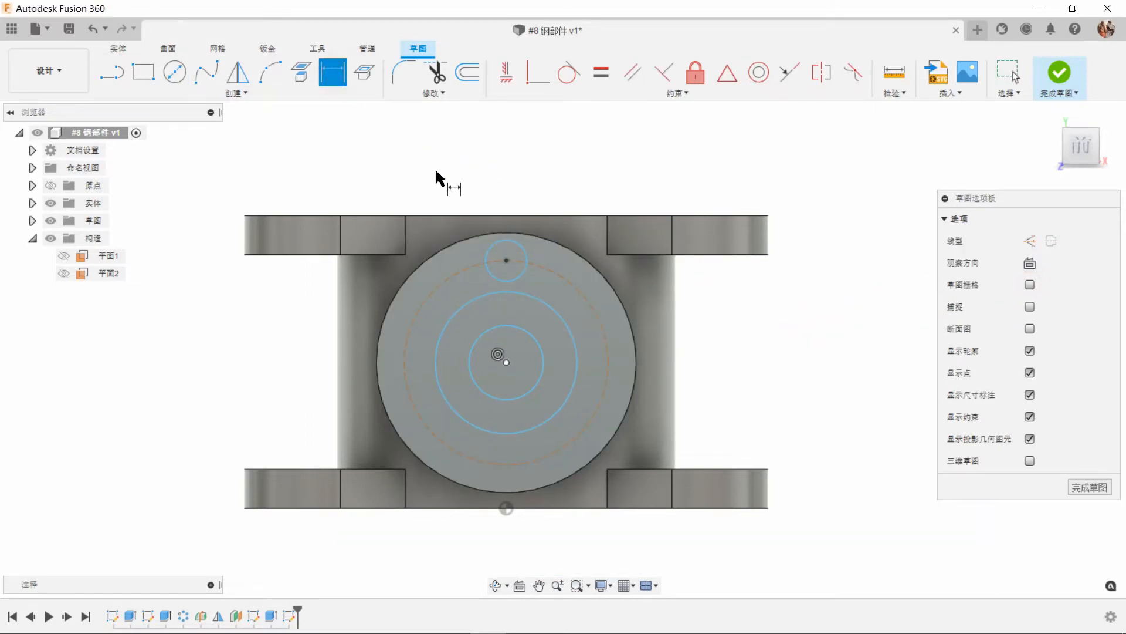
Dimension the innermost circle's diameter to 50 mm and the middle circle's diameter to 100 mm
left_click(543, 361)
left_click(775, 369)
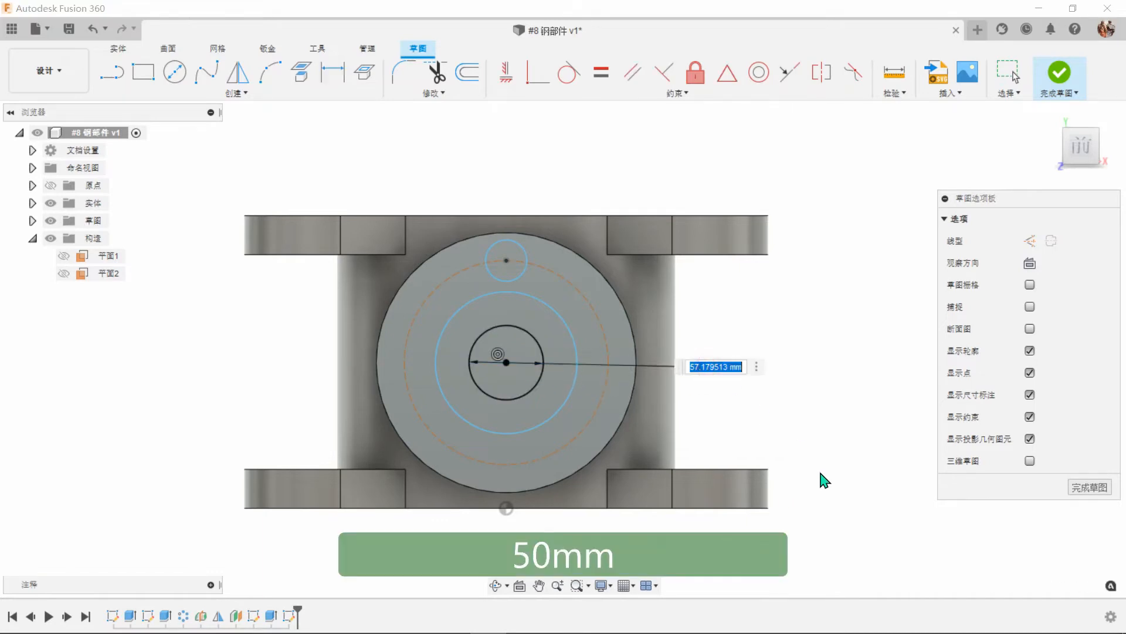
key("Return")
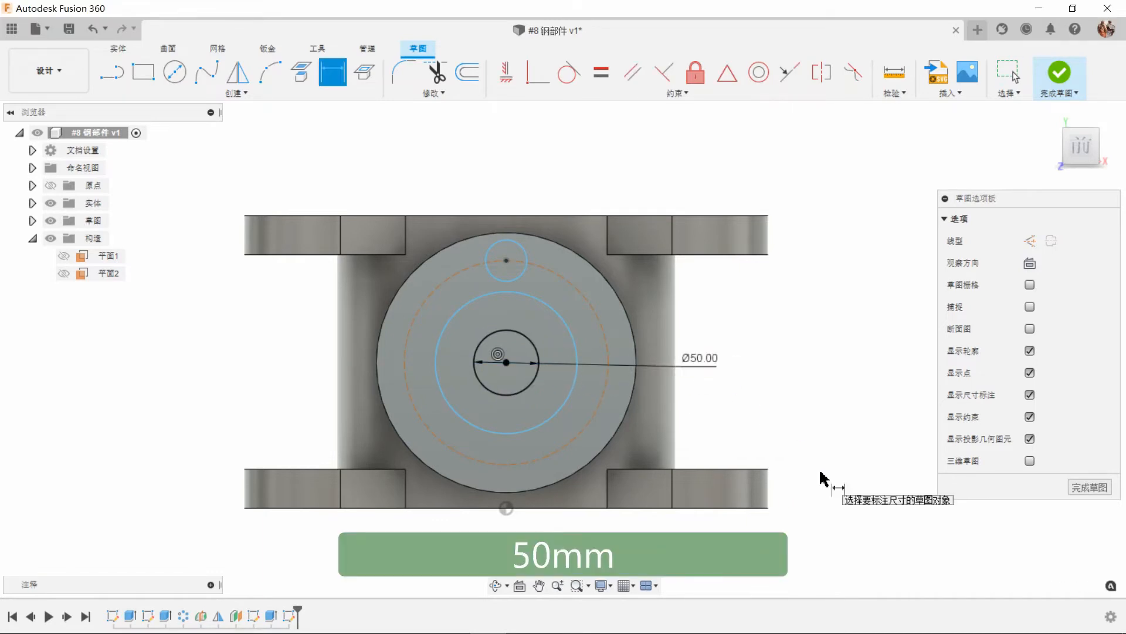
left_click(579, 354)
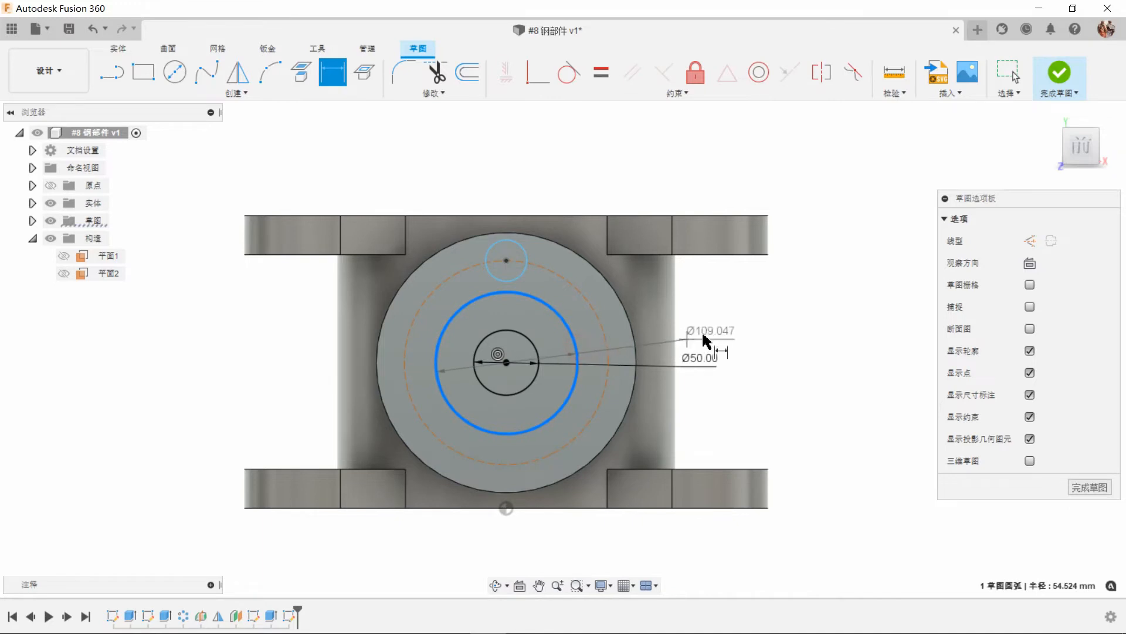
left_click(724, 332)
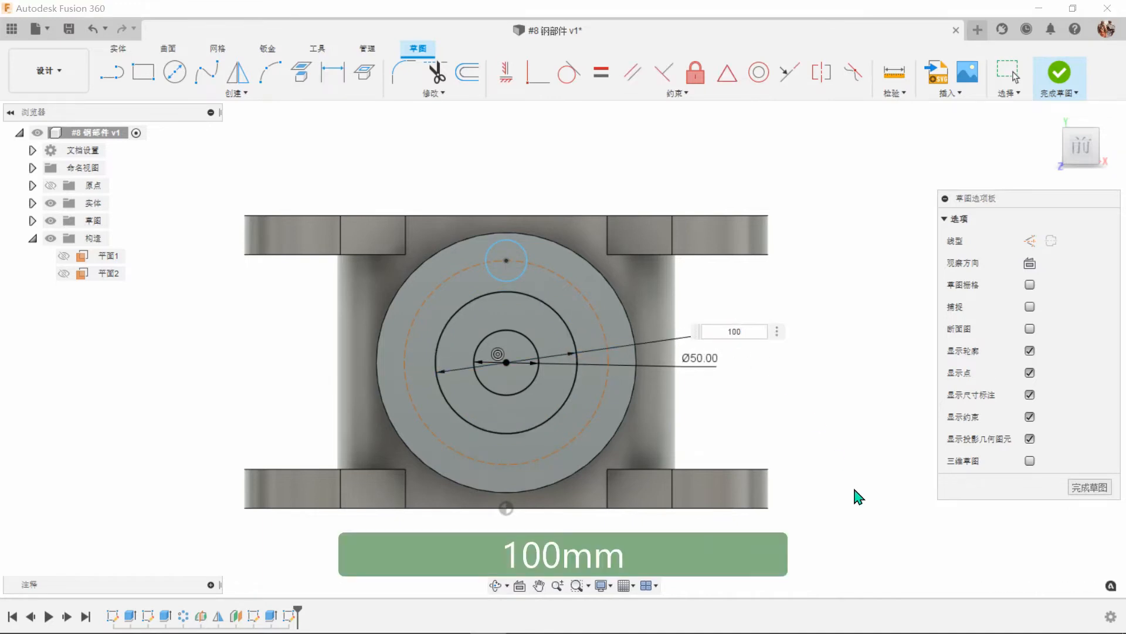
key("Return")
Dimension the construction circle's diameter to 150 mm and the small upper circle's to 24 mm, finishing the sketch
left_click(609, 341)
left_click(729, 306)
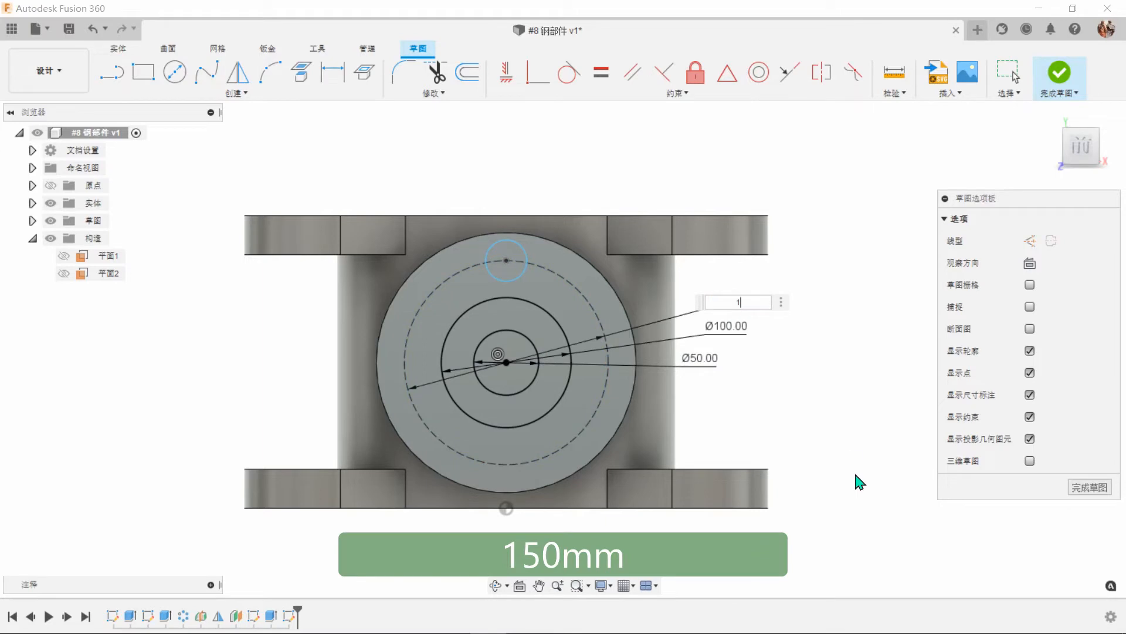
key("Return")
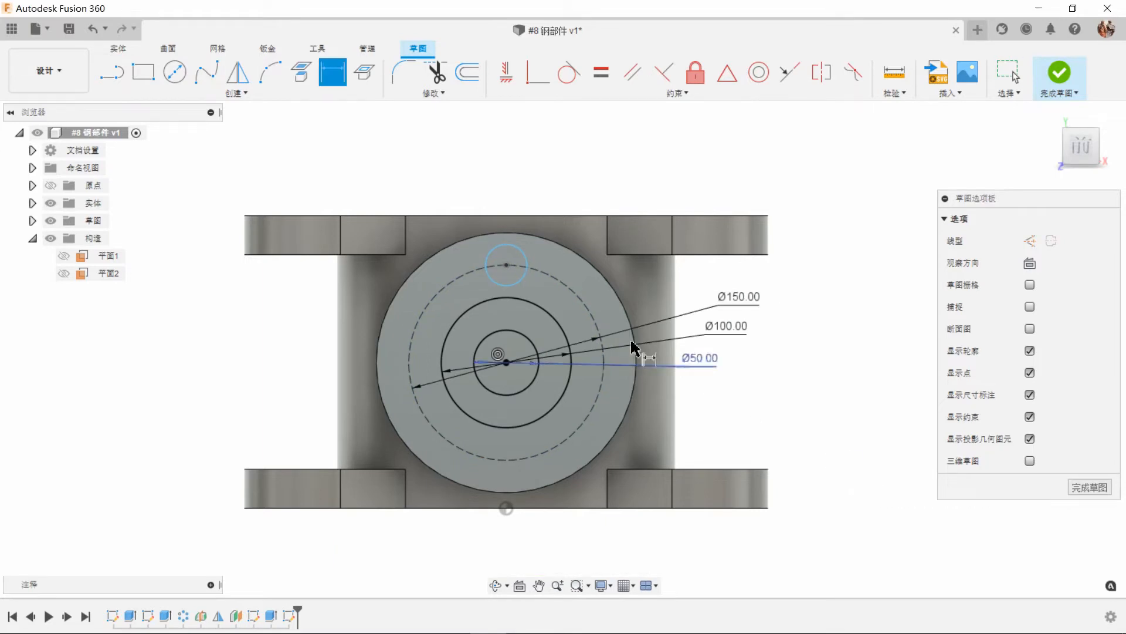
left_click(530, 265)
left_click(546, 187)
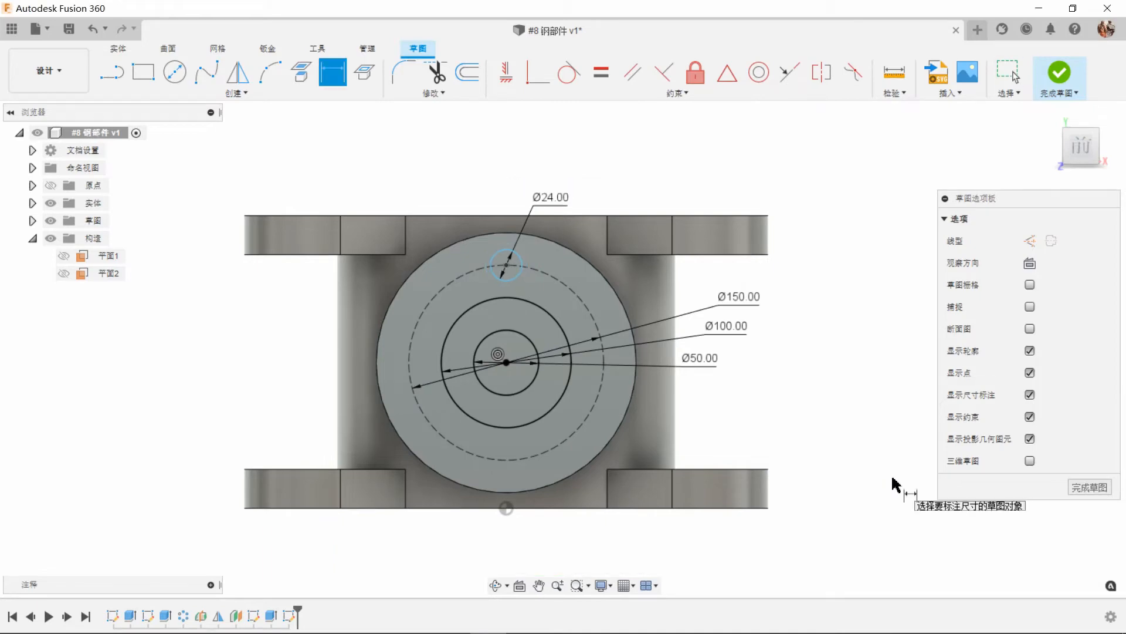
left_click(1058, 73)
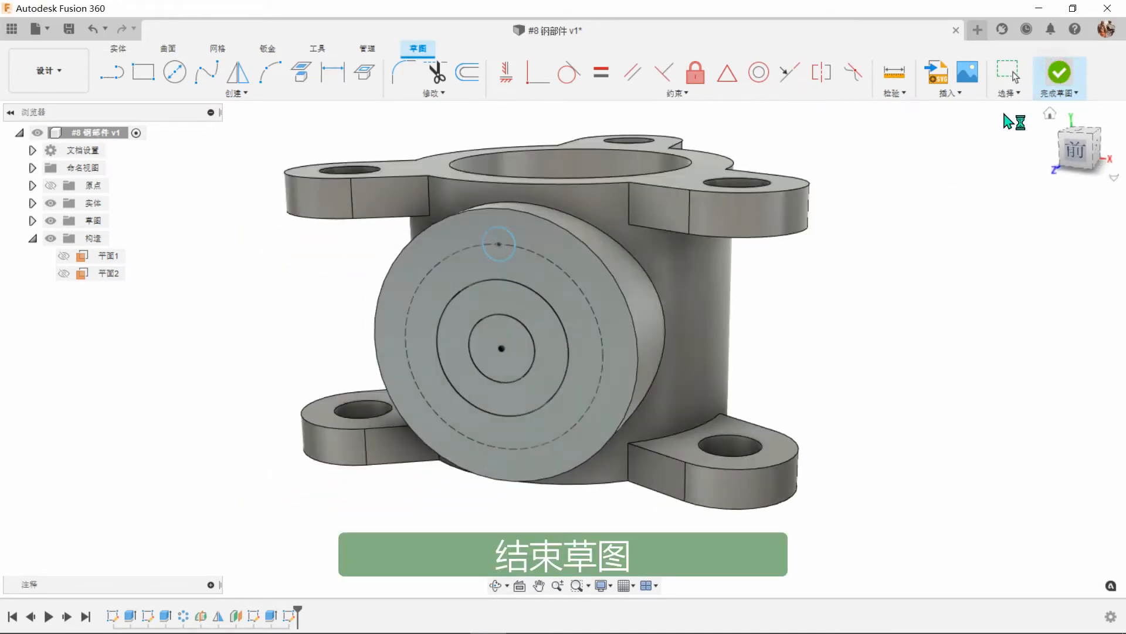
Extrude the ring between the 50 mm and 100 mm circles by -30 mm as a cut into the boss
left_click(142, 73)
middle_click_drag(704, 393, 628, 421, "shift")
left_click(629, 421)
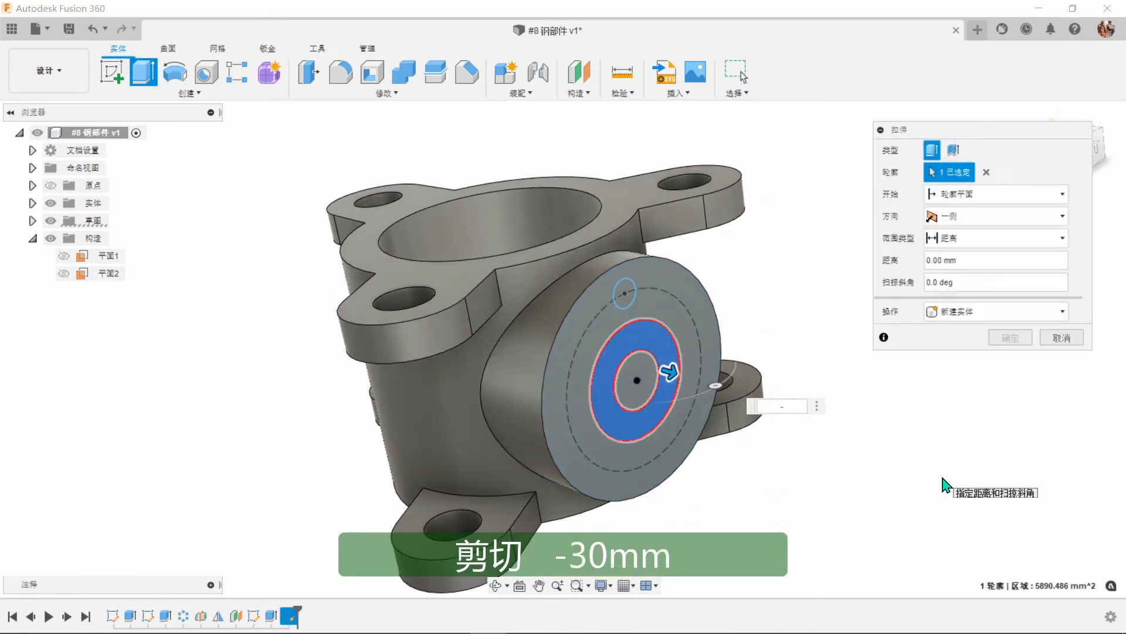
key("Return")
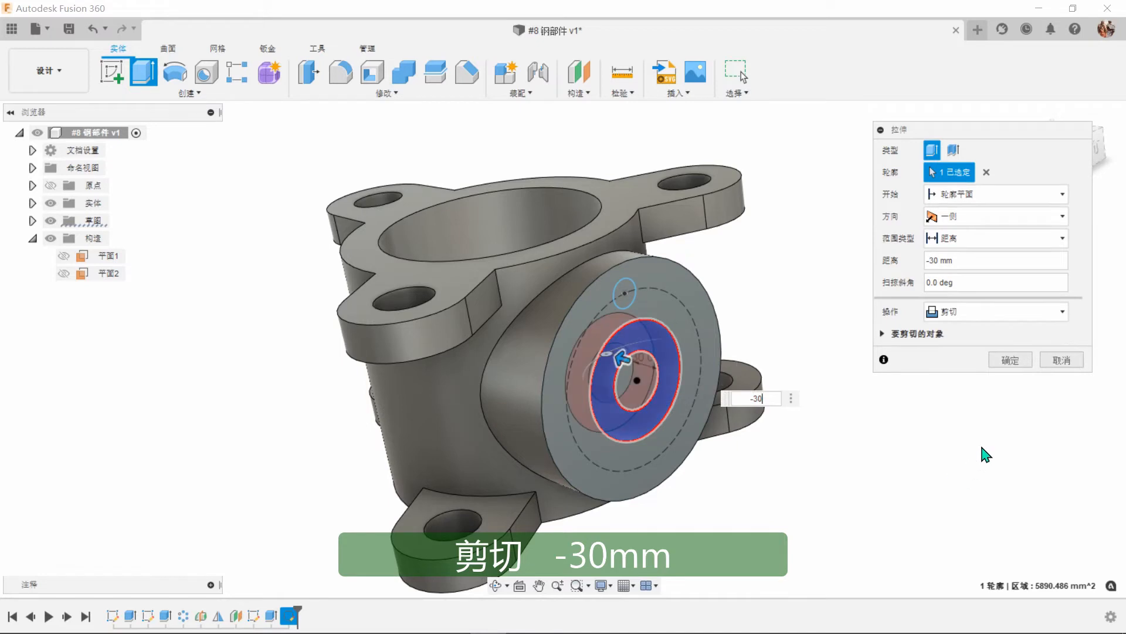
left_click(1011, 360)
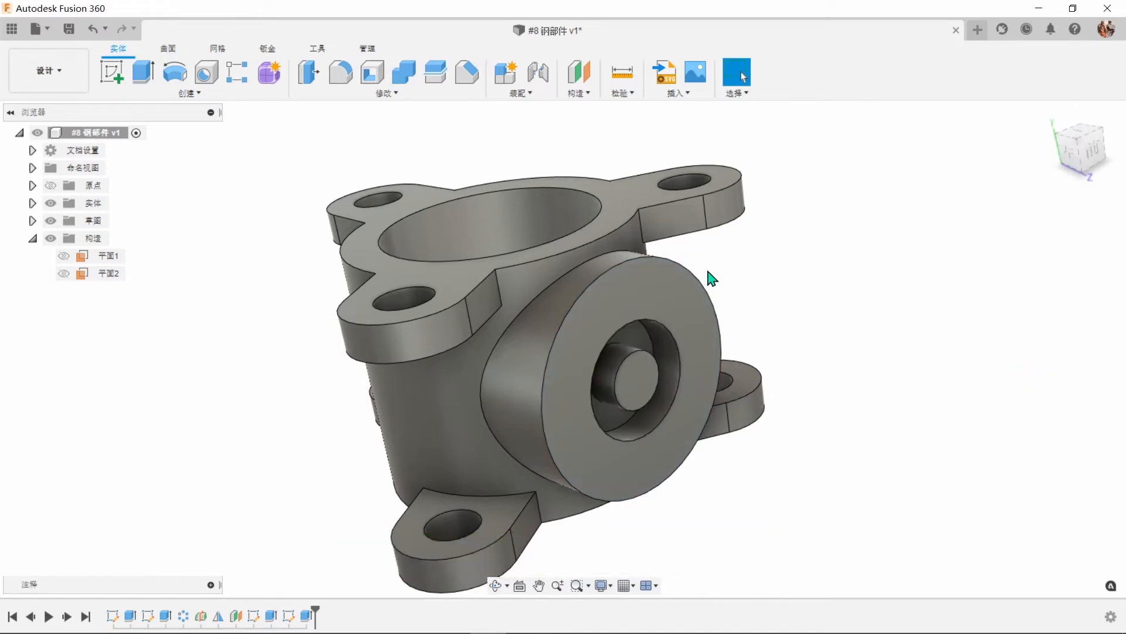
Extrude-cut the end face of the boss's central stub through to the tube's inner wall as target object
left_click(143, 72)
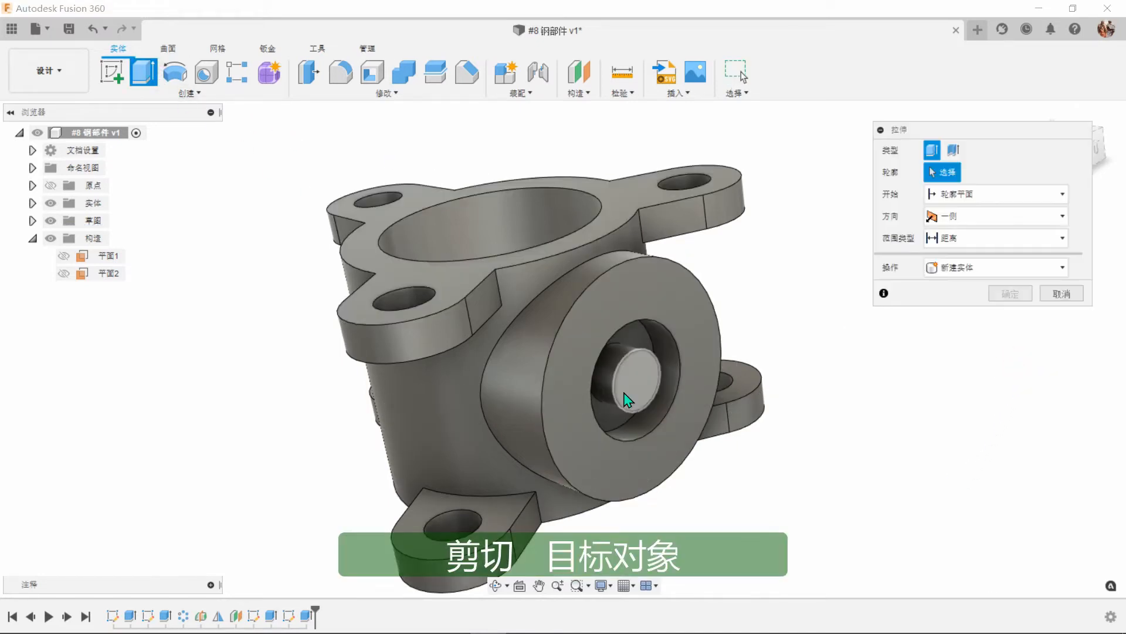
left_click(638, 392)
left_click(965, 238)
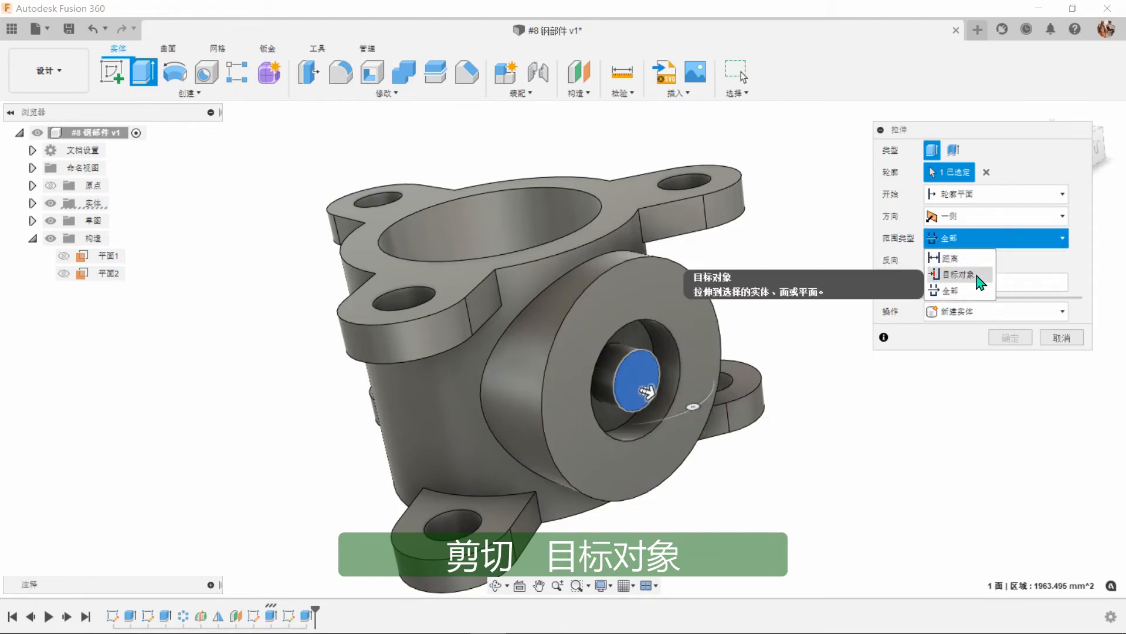
left_click(976, 275)
middle_click_drag(786, 352, 619, 346, "shift")
left_click(618, 346)
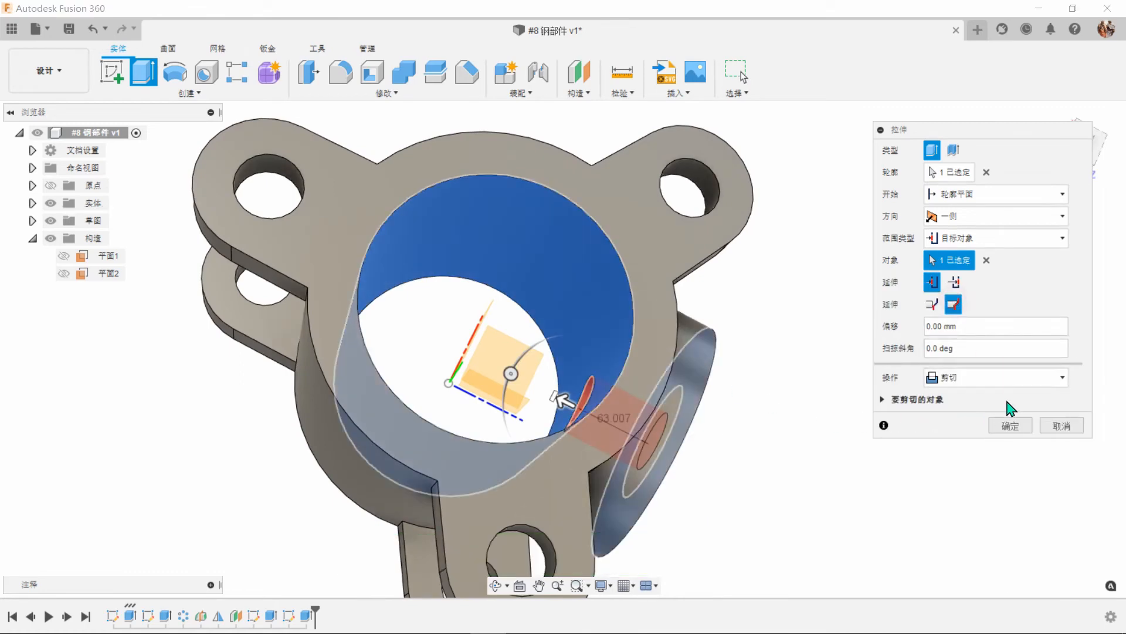
left_click(1011, 427)
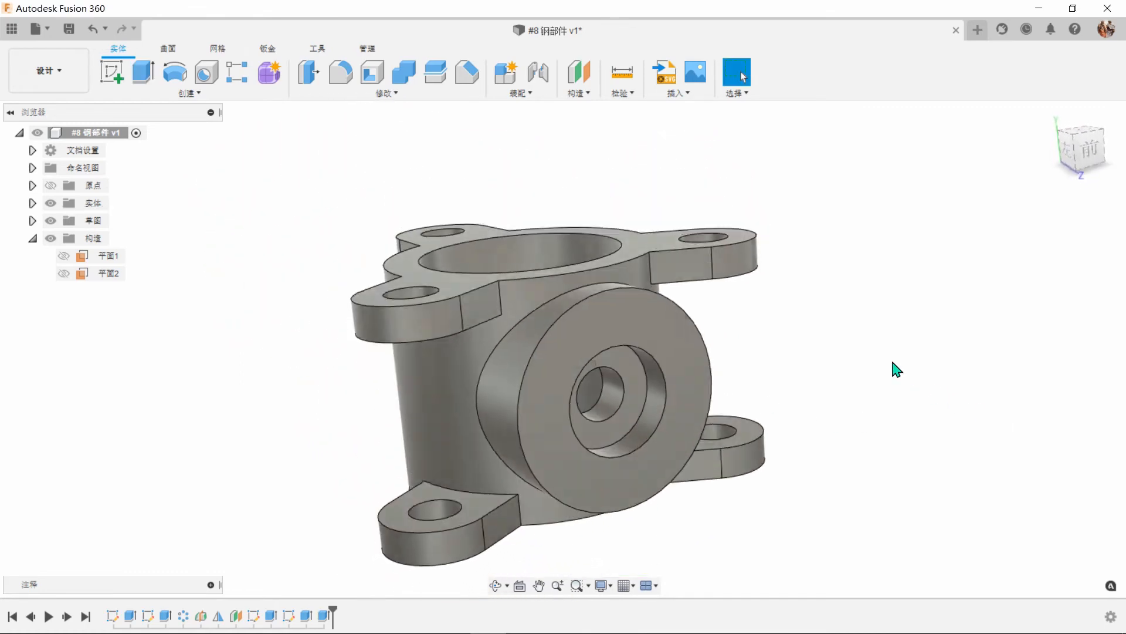
Show the boss-face sketch 草图4 again and extrude its 24 mm circle by -40 mm as a cut
left_click(32, 221)
left_click(63, 290)
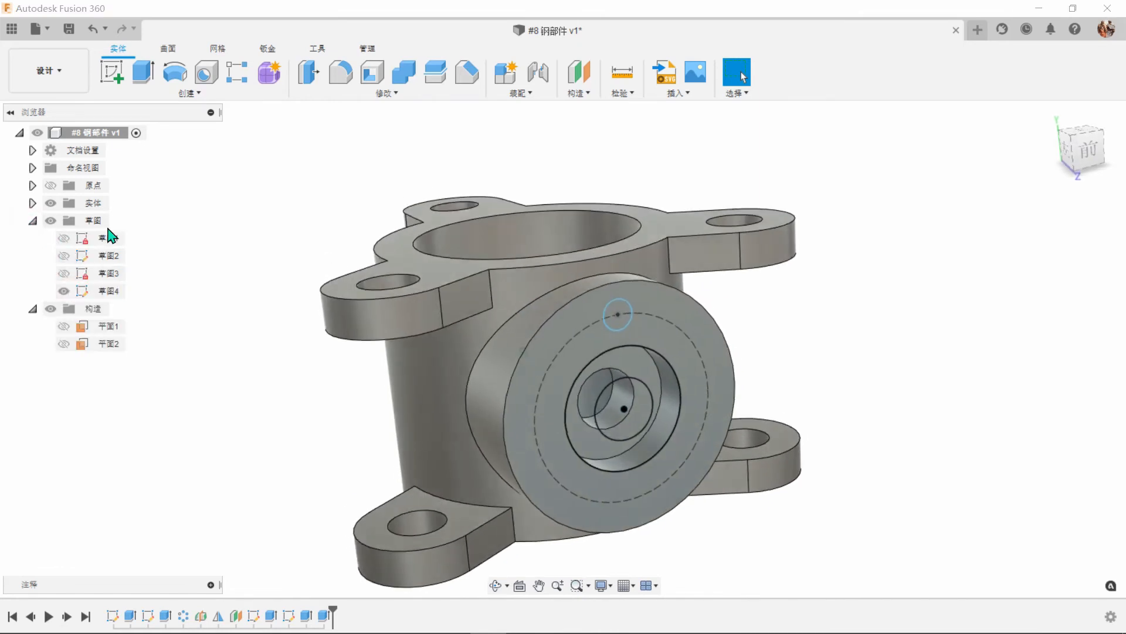
left_click(143, 72)
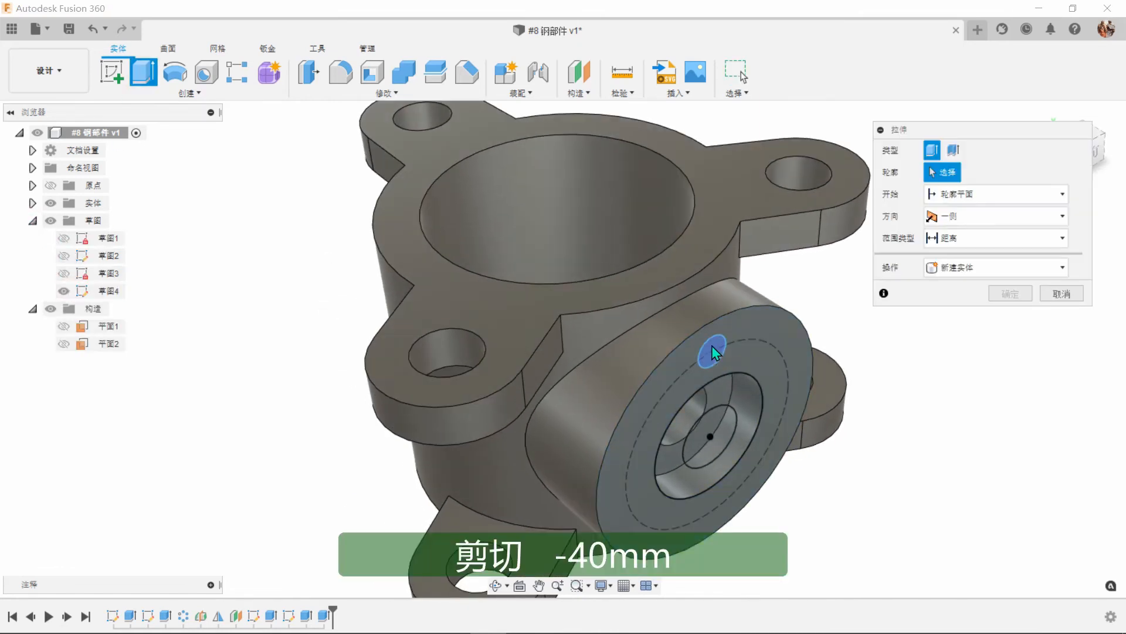
left_click(712, 346)
type("-40")
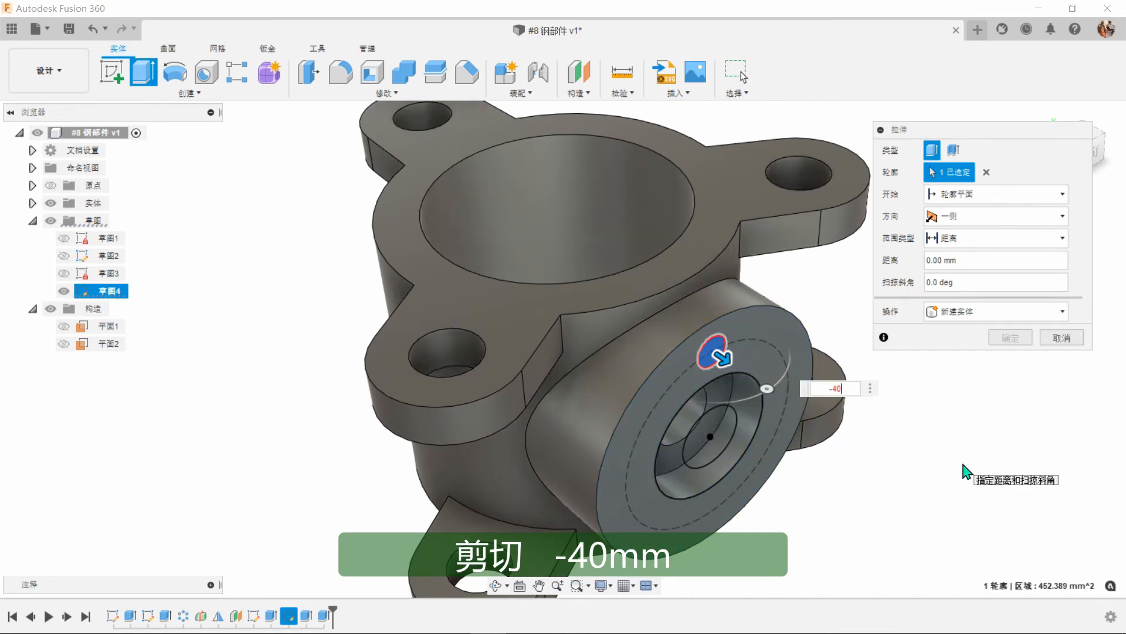
key("Return")
left_click(1010, 360)
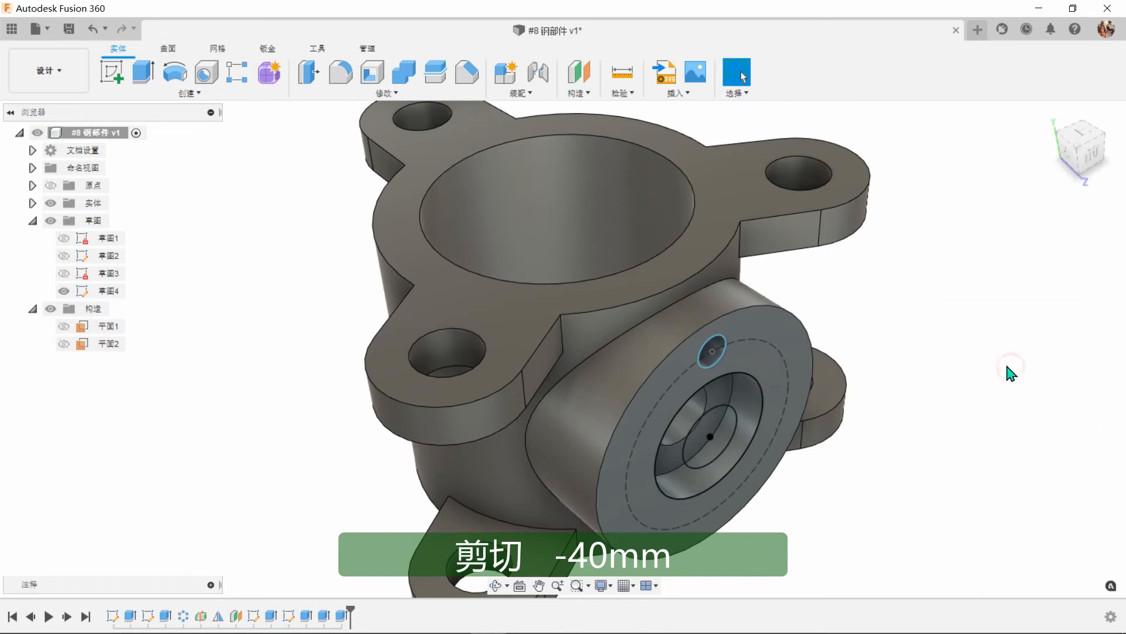
Hide 草图4 and circular-pattern the small hole's cut feature around the boss's bore axis over the full circle with a quantity of 4
left_click(65, 289)
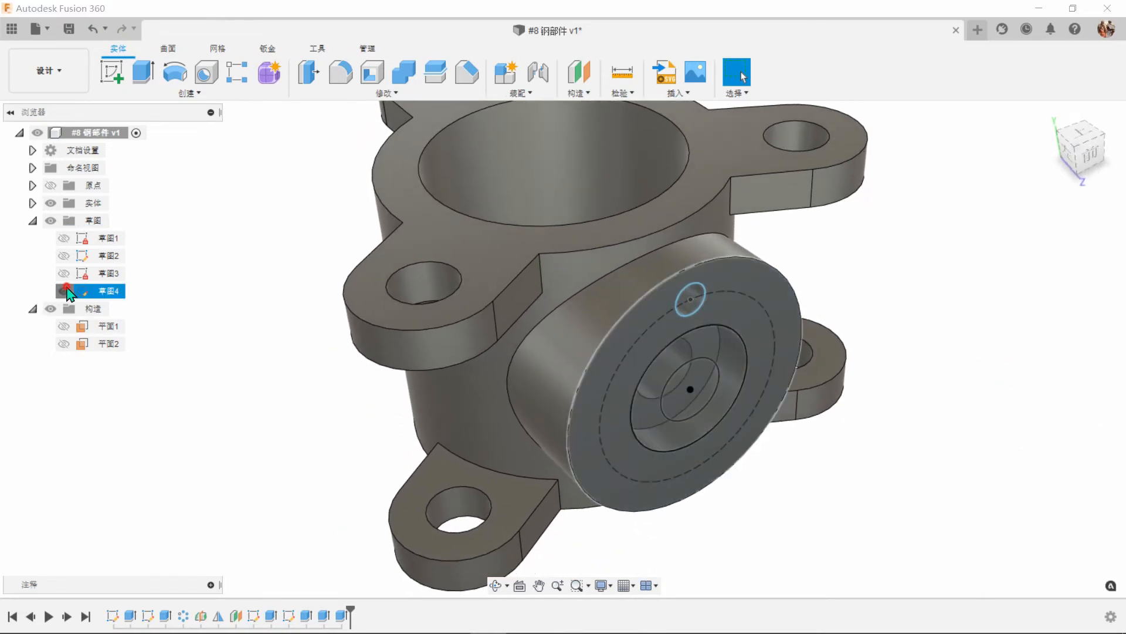
mouse_move(244, 194)
middle_mouse_down("shift")
mouse_move(265, 156)
mouse_move(256, 118)
middle_mouse_up("shift")
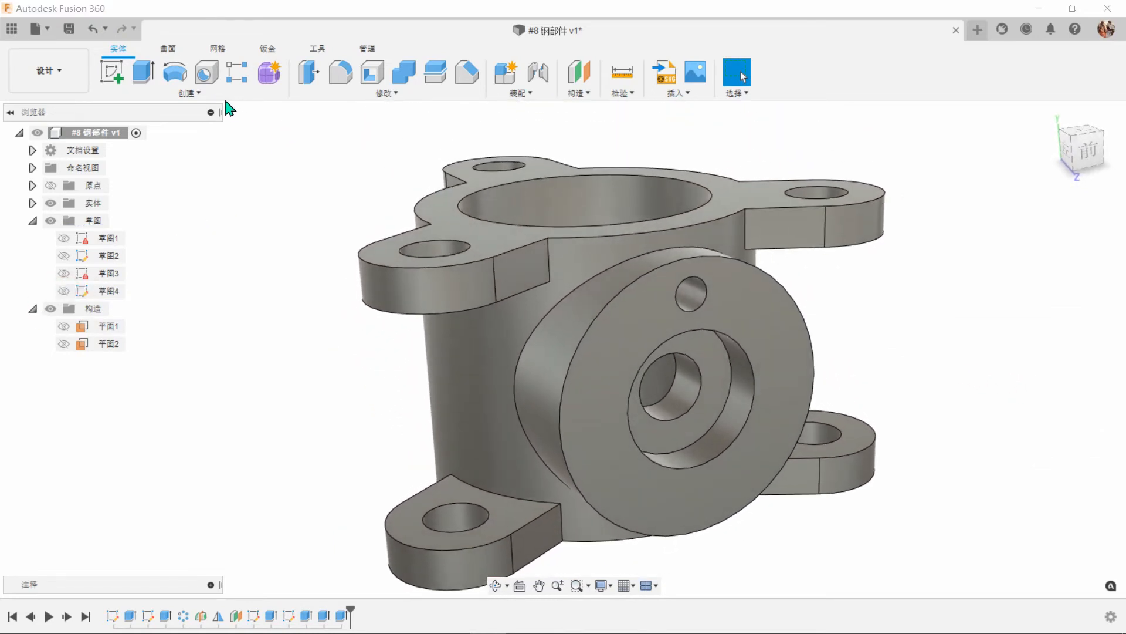
left_click(226, 94)
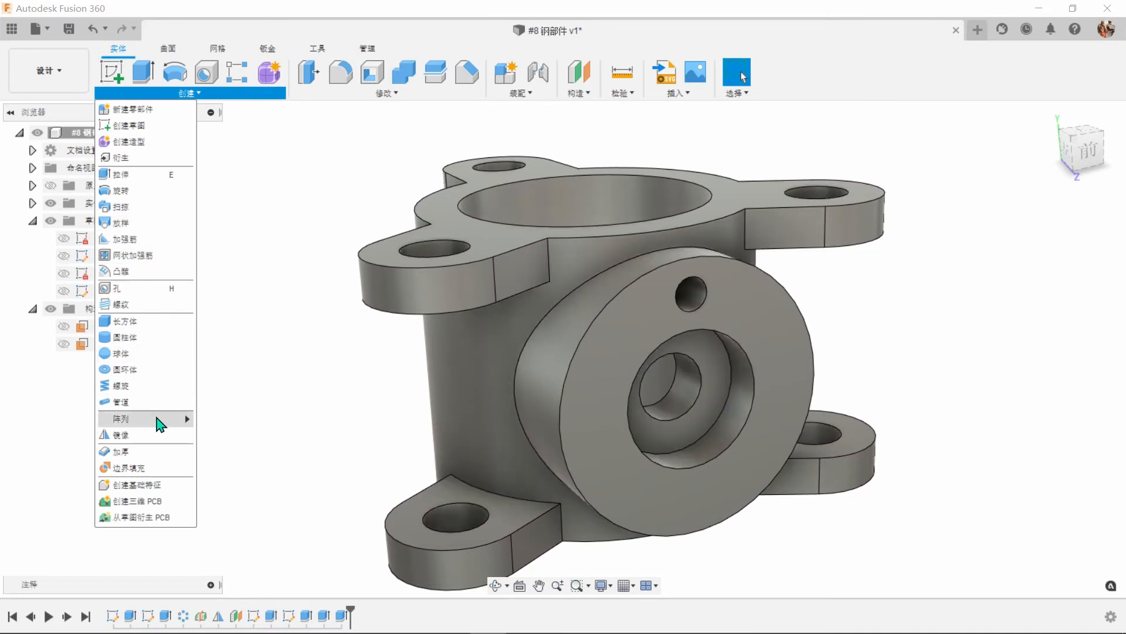
left_click(219, 434)
scroll(329, 428, "up", 3)
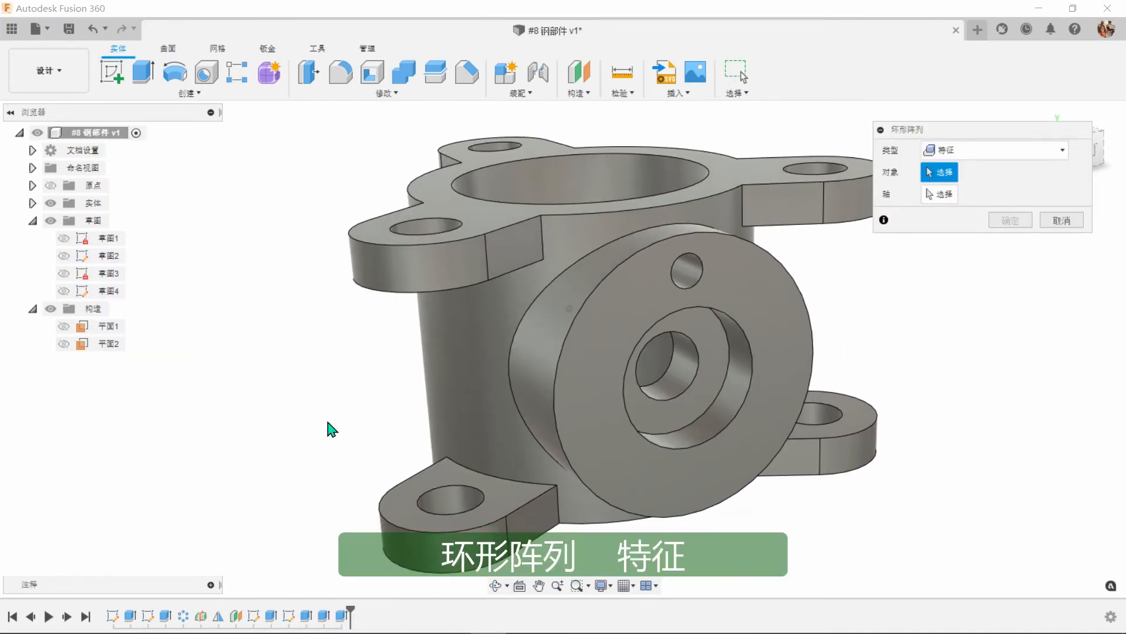
left_click(343, 617)
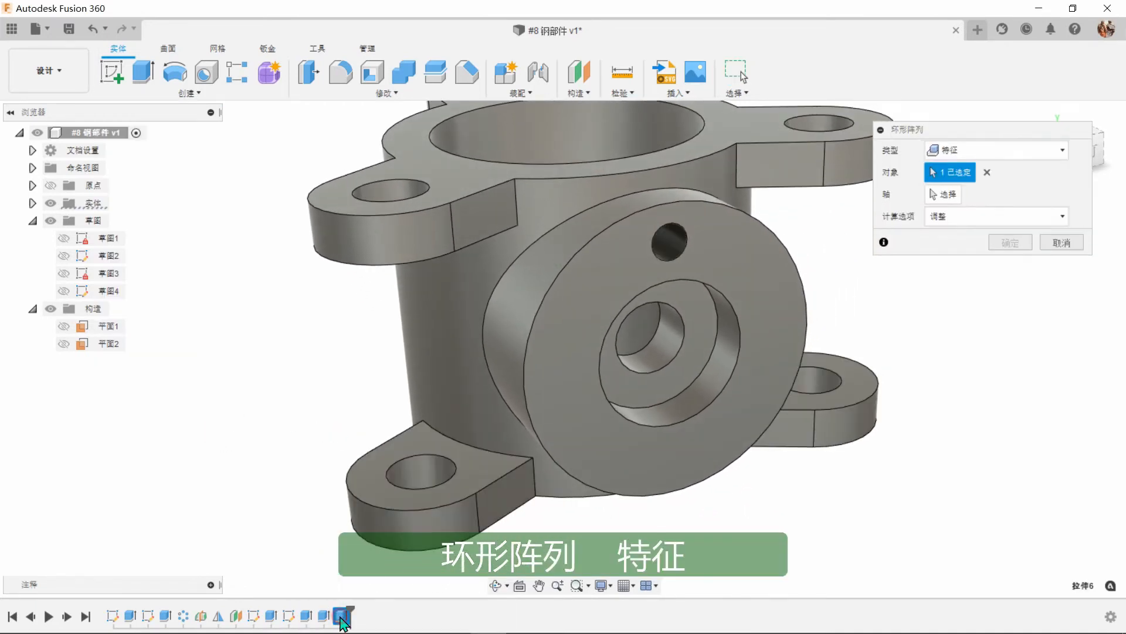
left_click(943, 194)
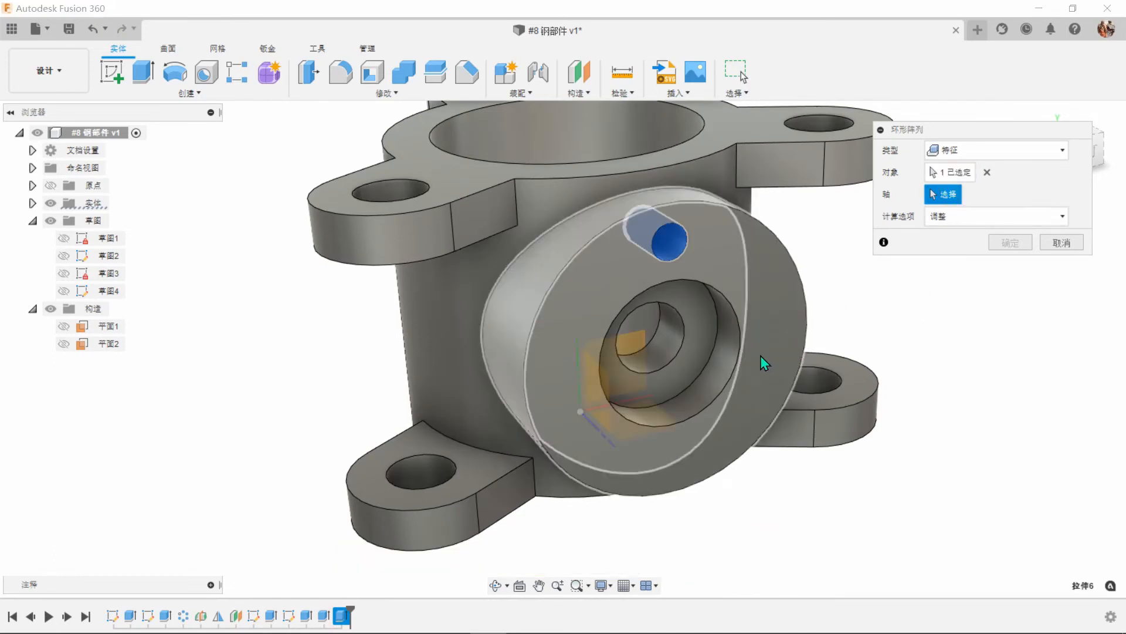
left_click(739, 369)
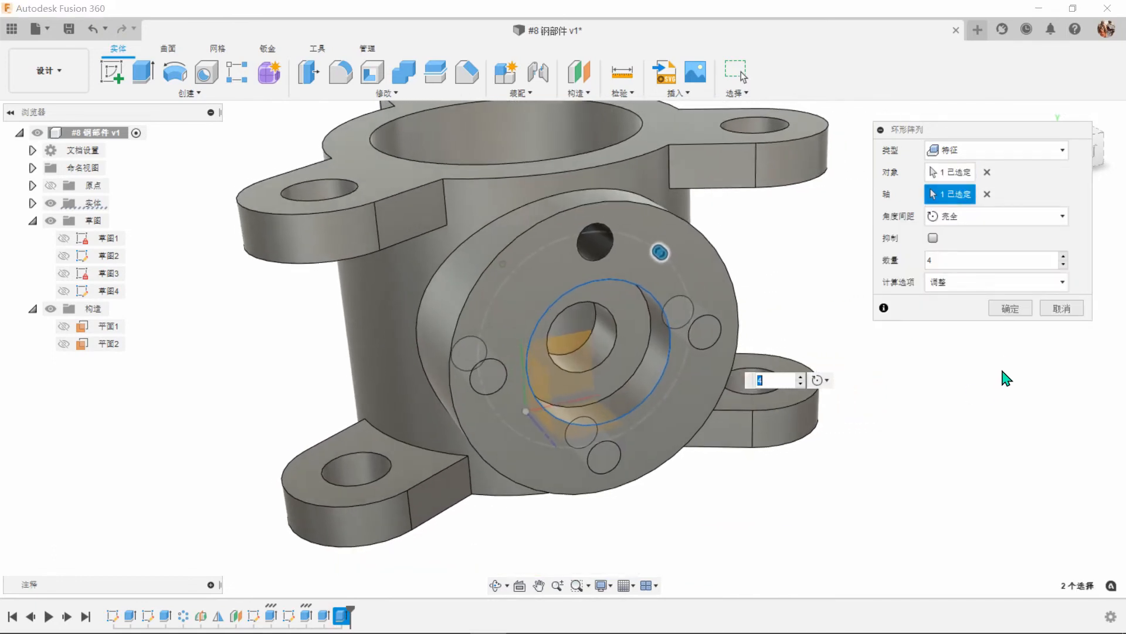
left_click(1010, 307)
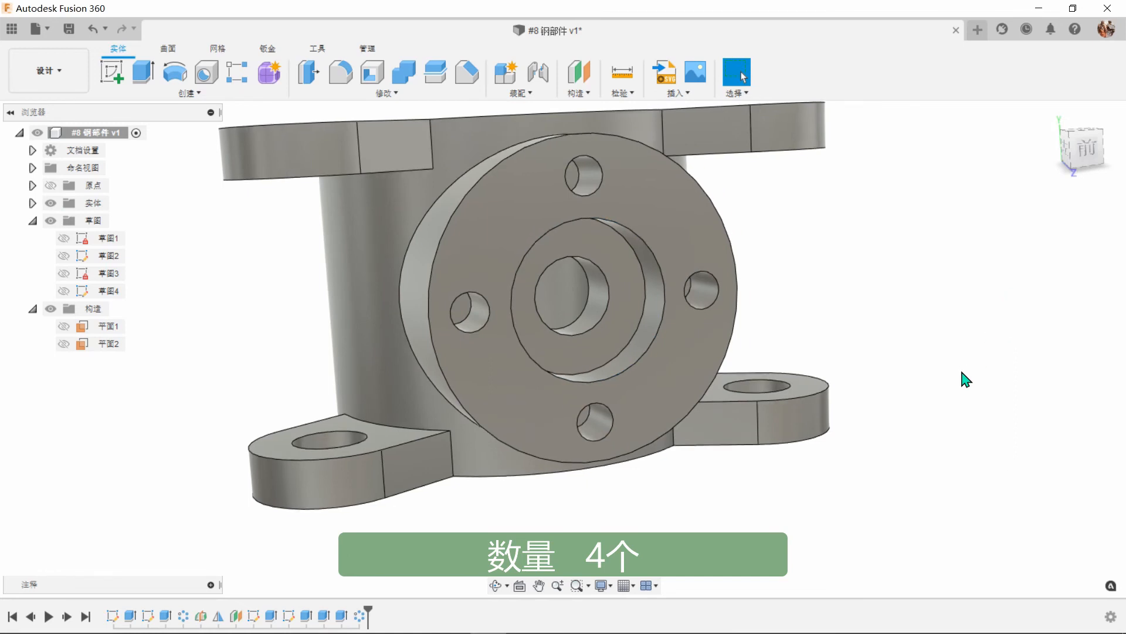
left_click(961, 372)
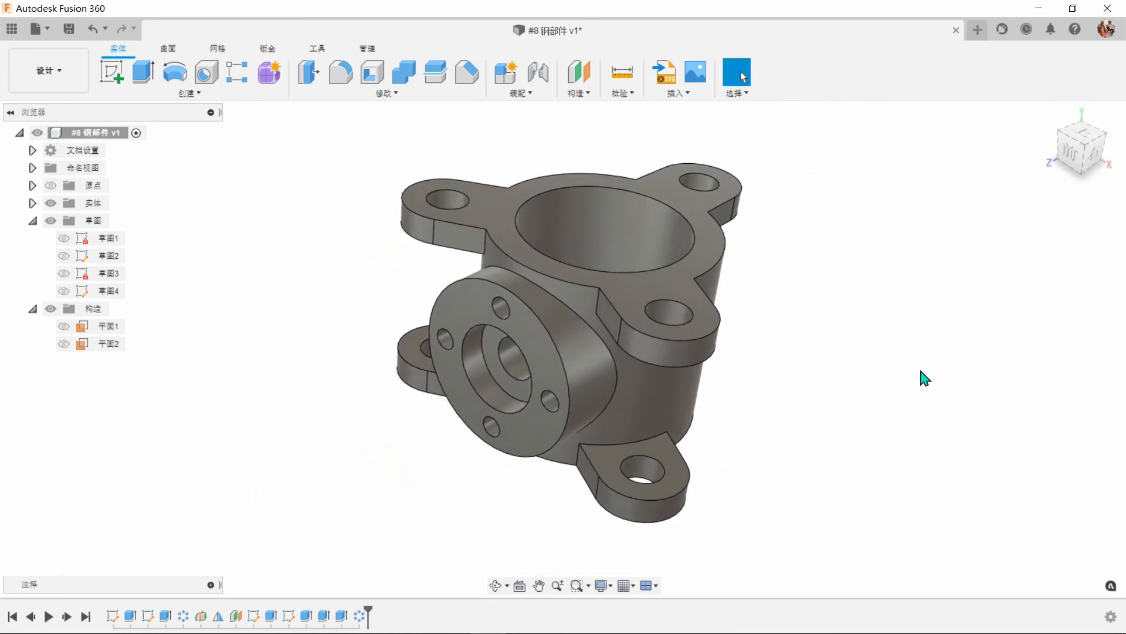
Fillet all faces and edges of the whole part with a constant 1 mm radius
left_click(341, 73)
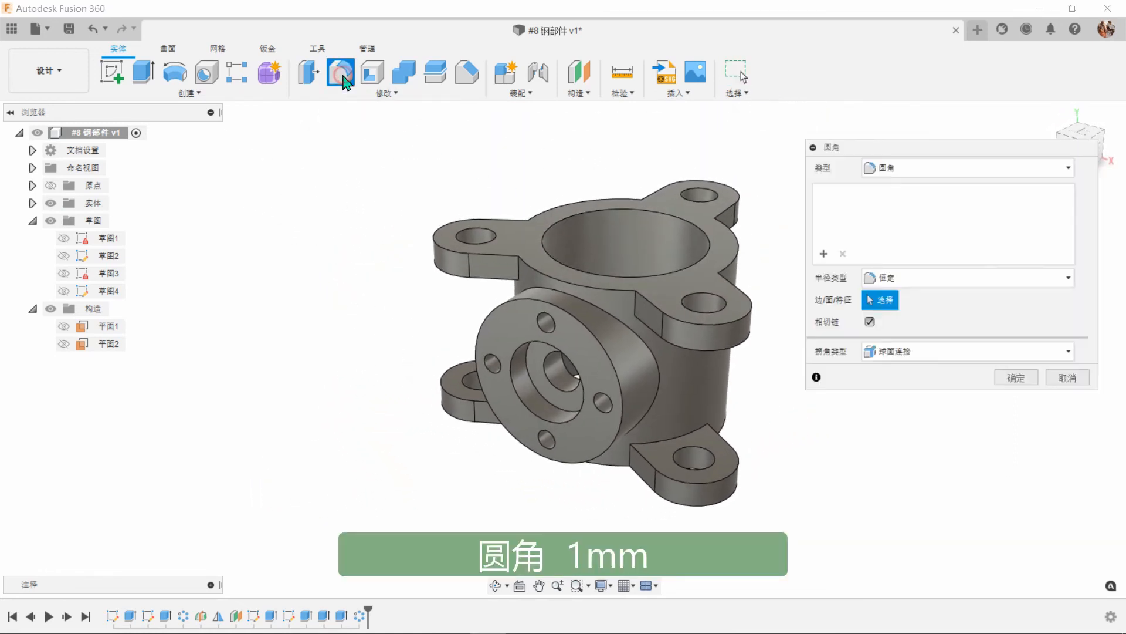
left_click_drag(294, 158, 775, 557)
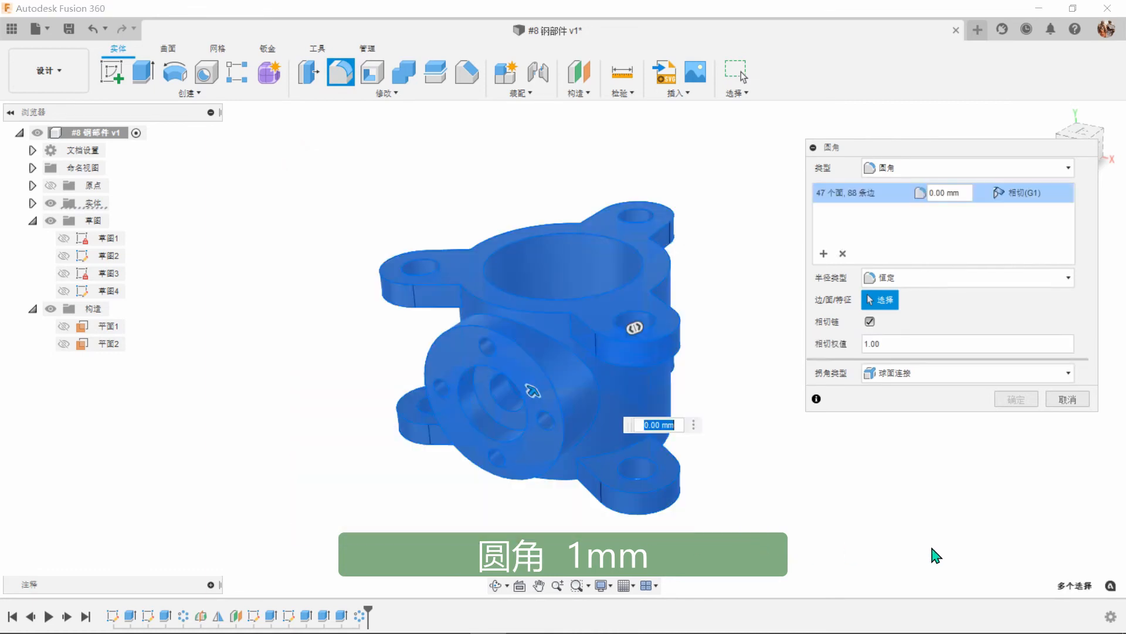
type("1")
key("Return")
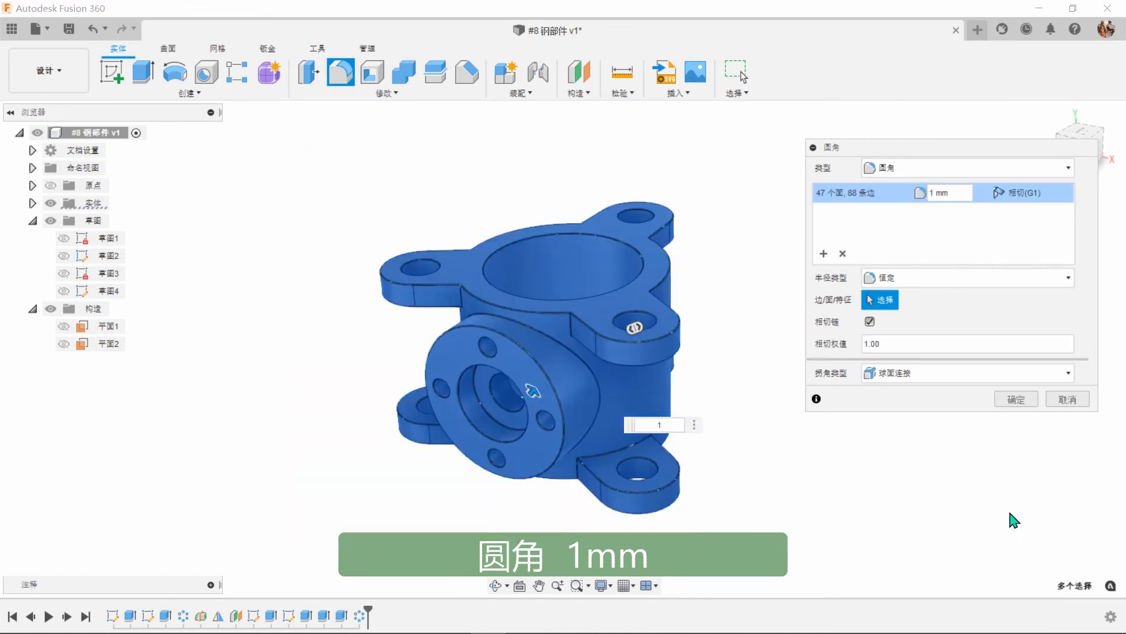
left_click(1016, 399)
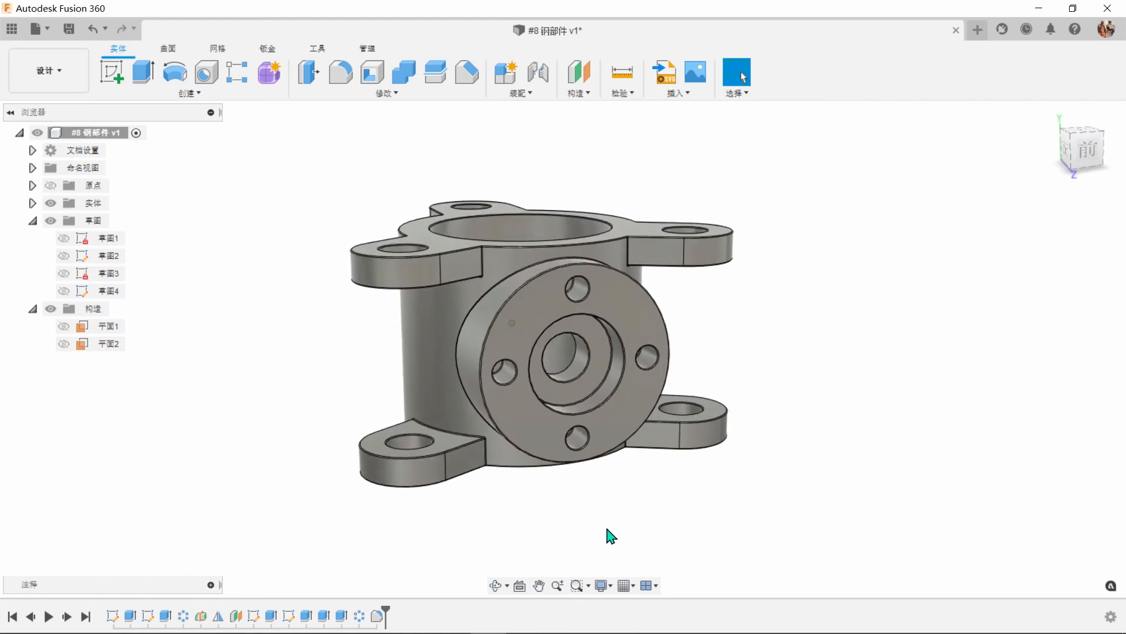
Switch to the Render (渲染) workspace and collapse the rendering gallery
left_click(48, 70)
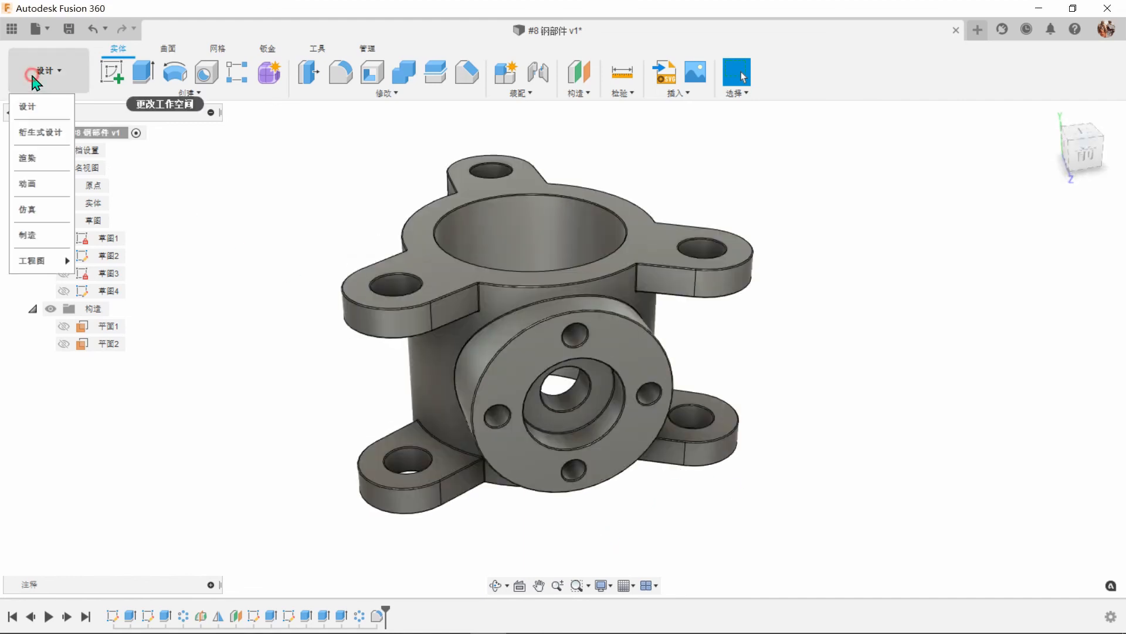
left_click(44, 166)
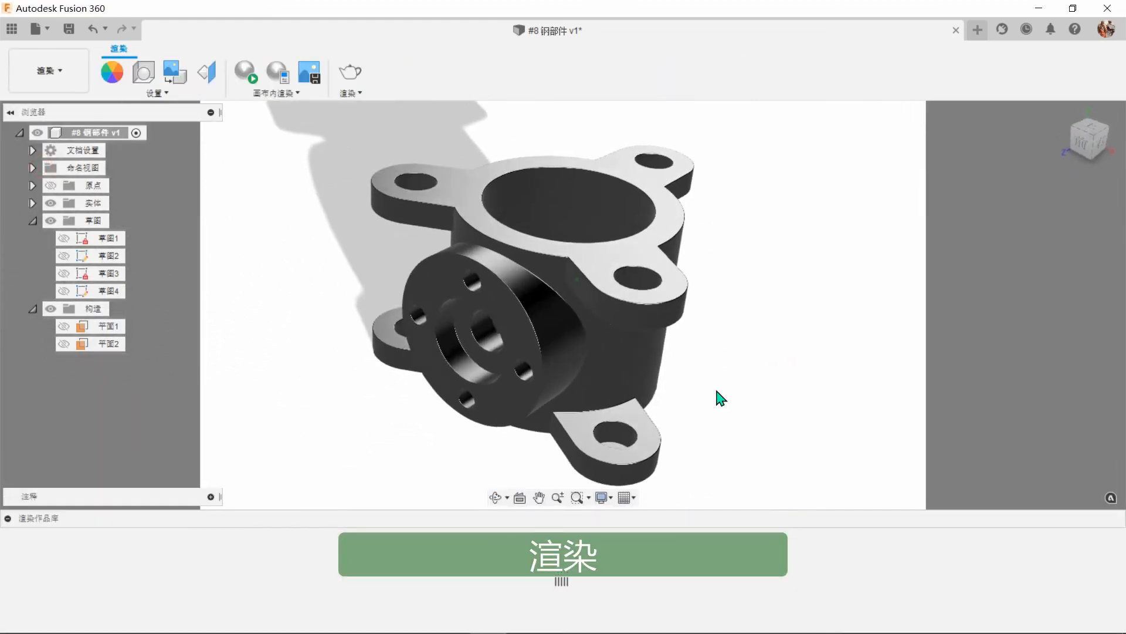
left_click(7, 519)
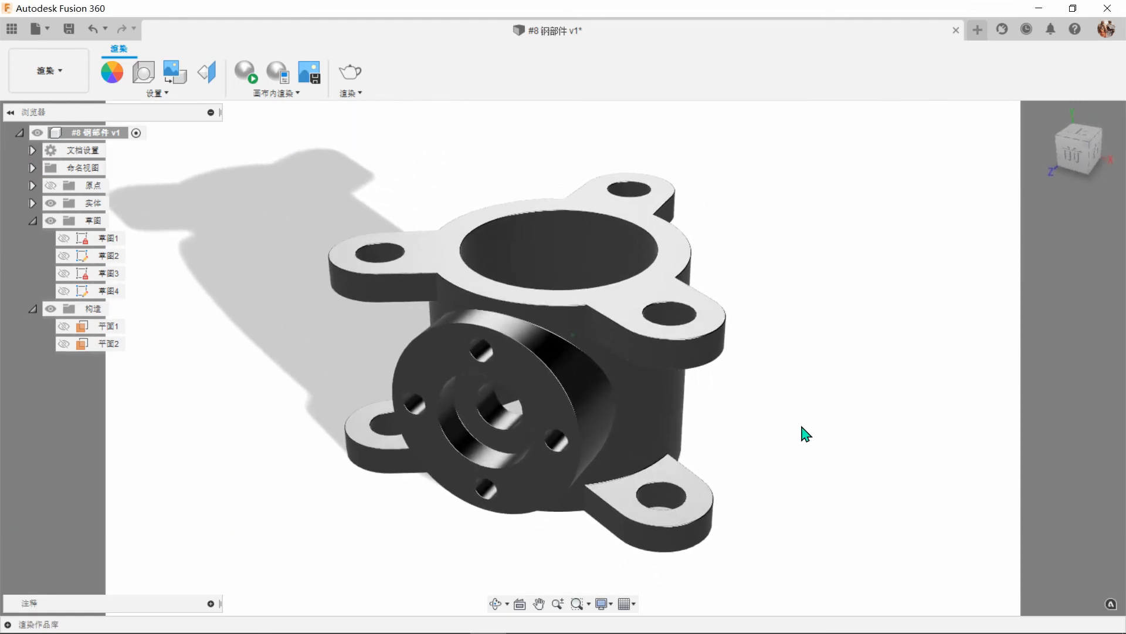
Apply the library appearance 铝 - 阳极电镀粗糙 (灰色) to the whole body
key("a")
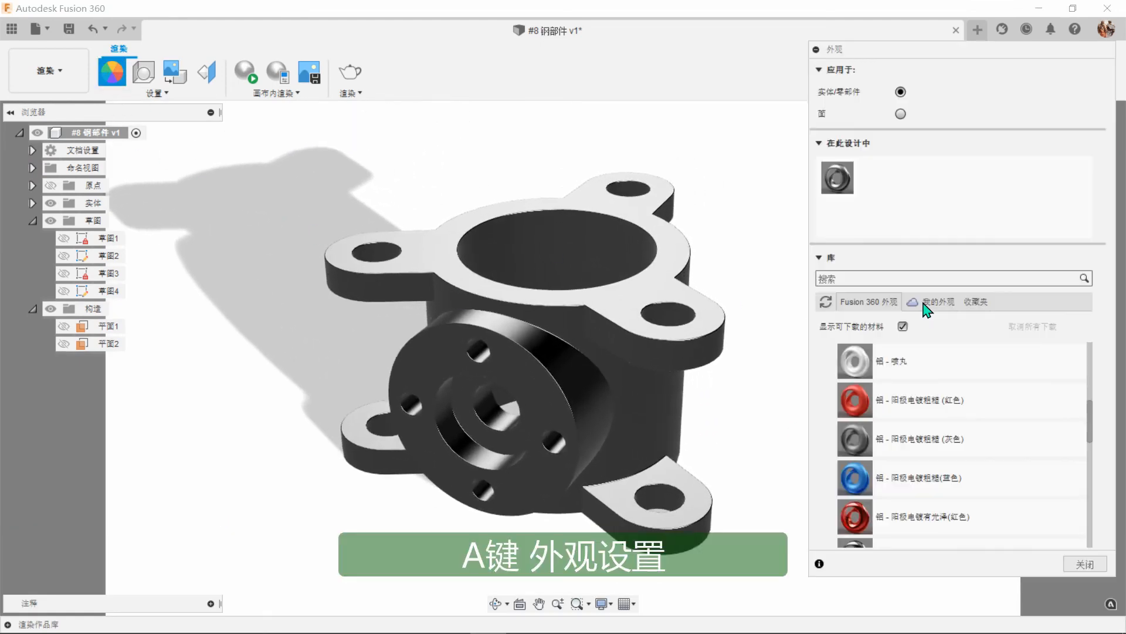
left_click_drag(860, 441, 657, 468)
left_click(1085, 564)
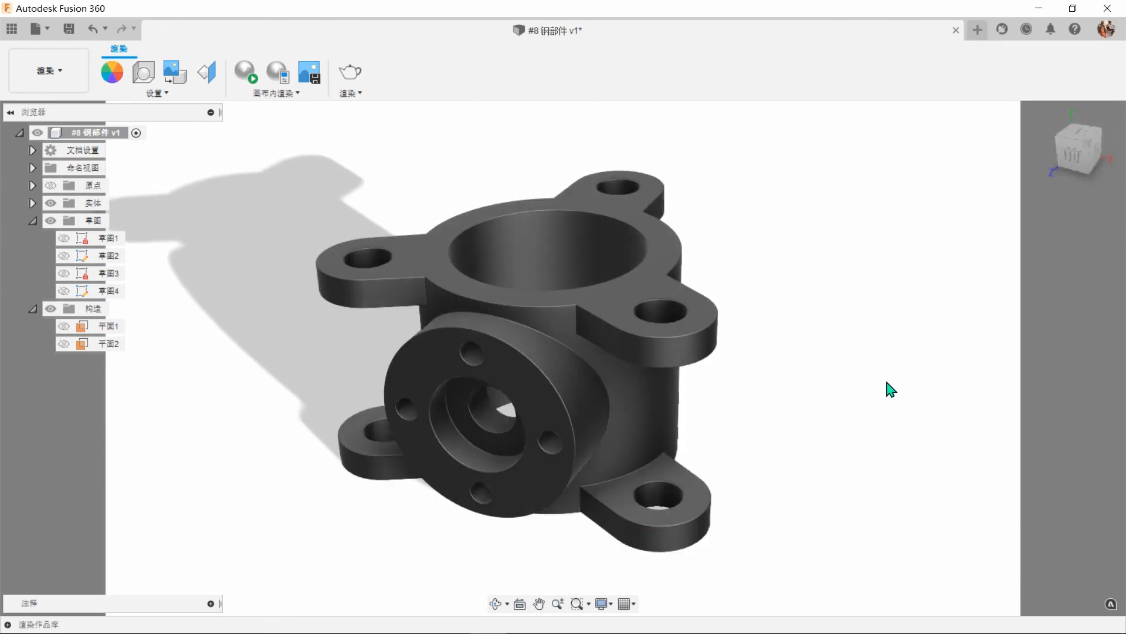
In the scene settings, rotate the environment to about 48 degrees and set its brightness to 3000 lx
left_click(143, 72)
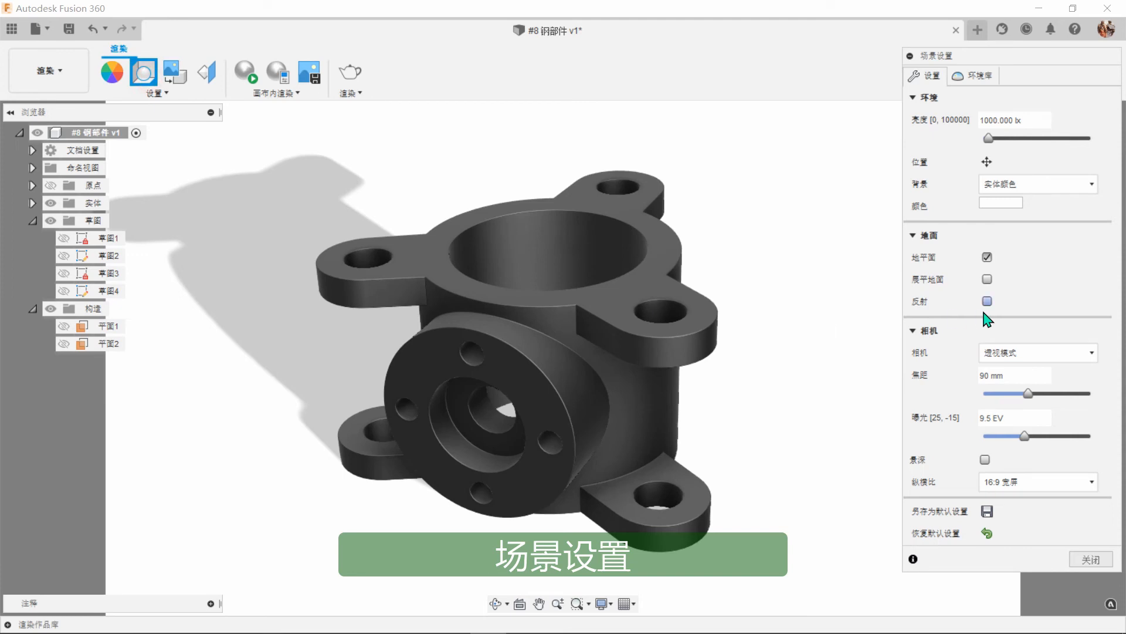
left_click(987, 163)
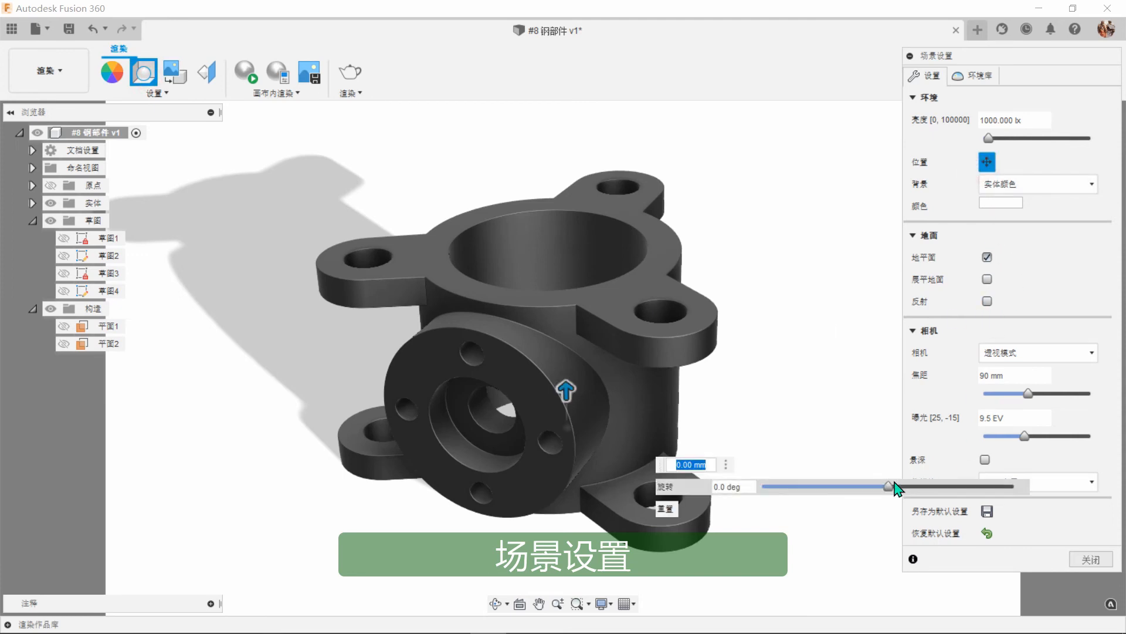
left_click_drag(889, 488, 922, 488)
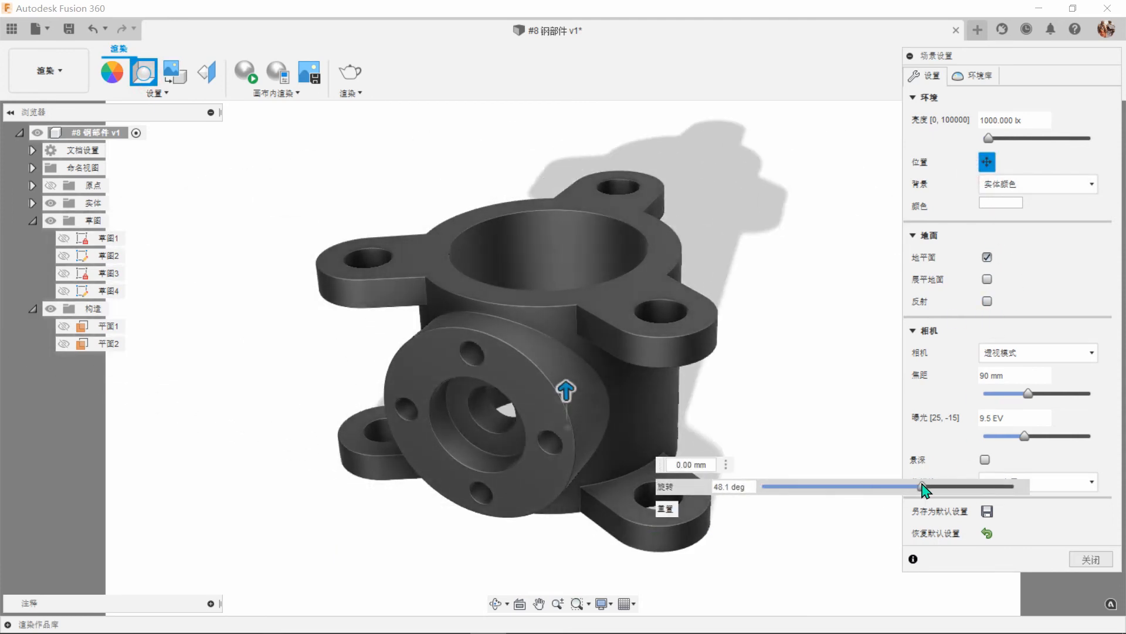
left_click(1042, 122)
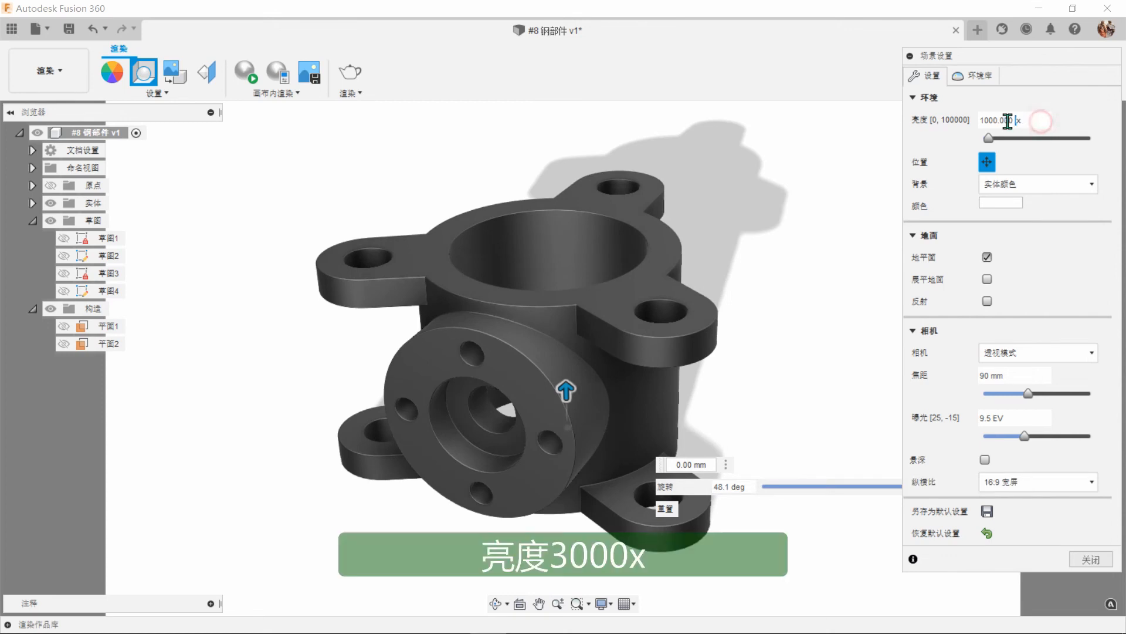
type("3000")
key("Return")
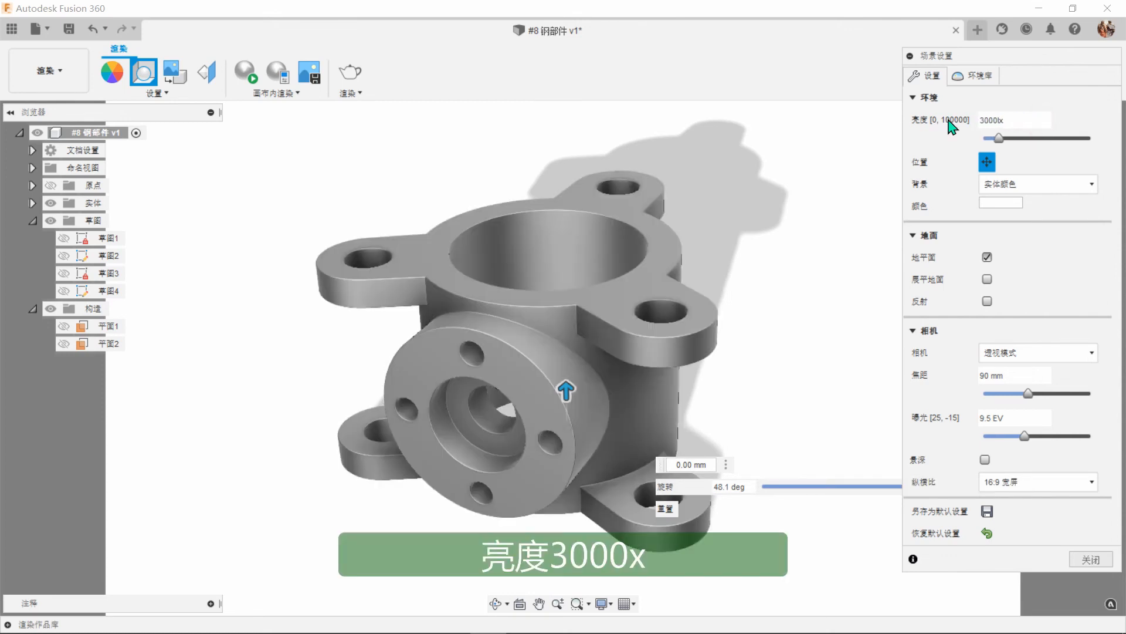
left_click(1071, 560)
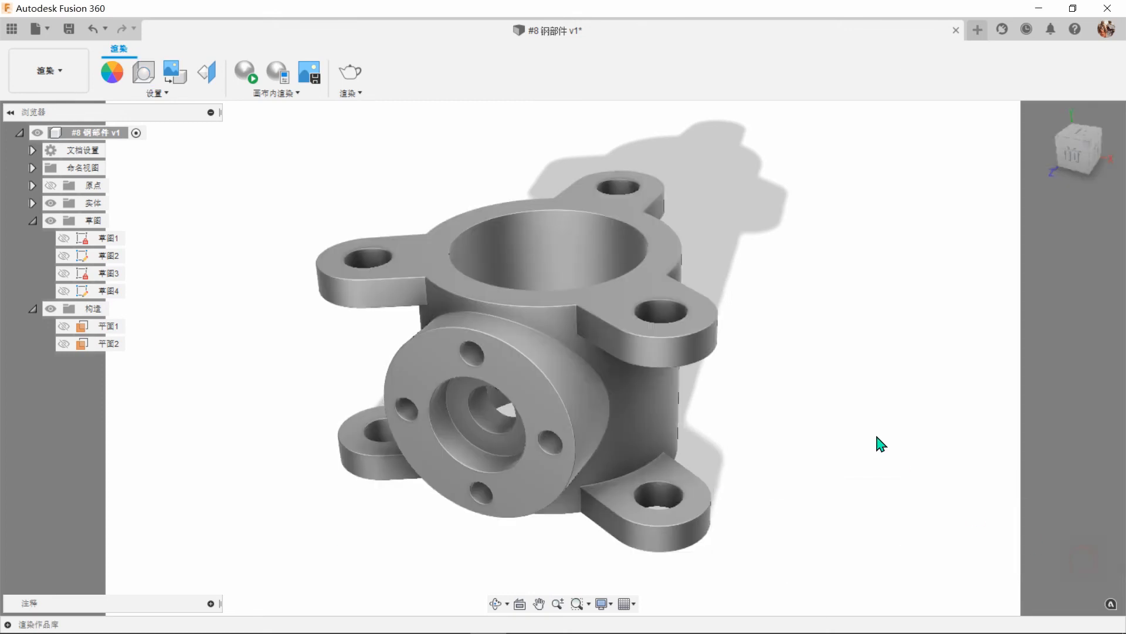
Enlarge the part in the frame and start the in-canvas render
scroll(860, 390, "up", 3)
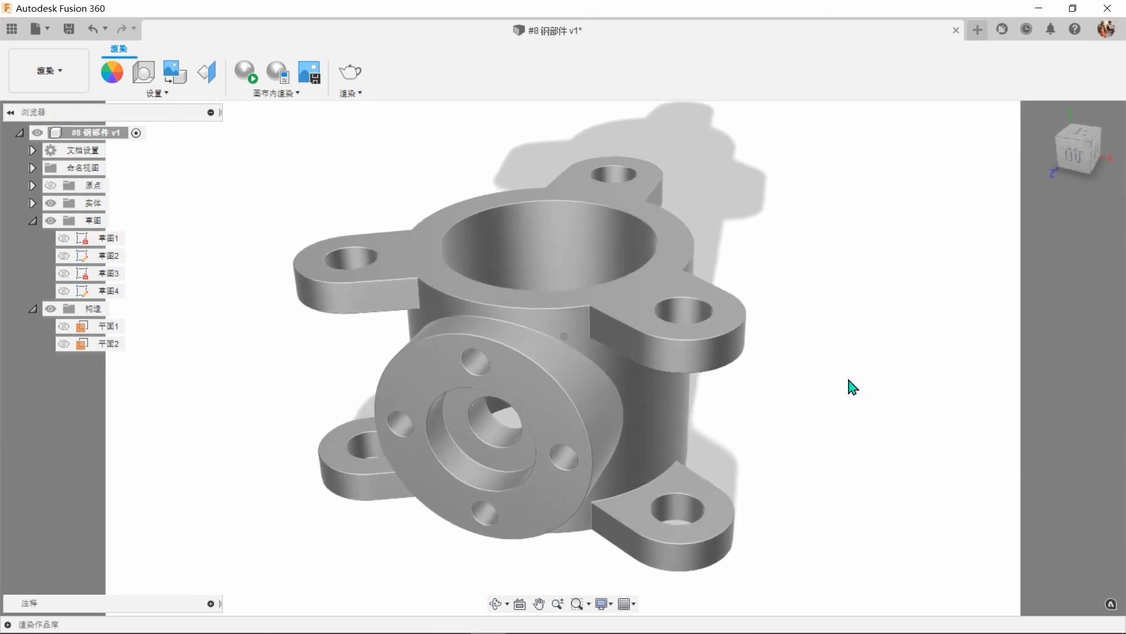
left_click(246, 72)
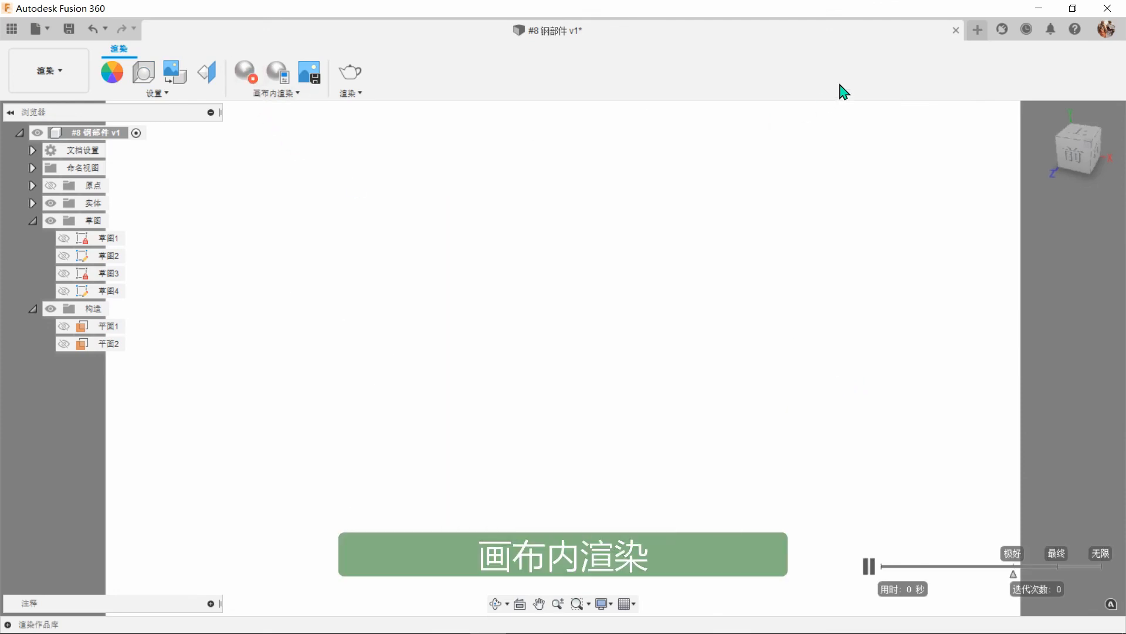